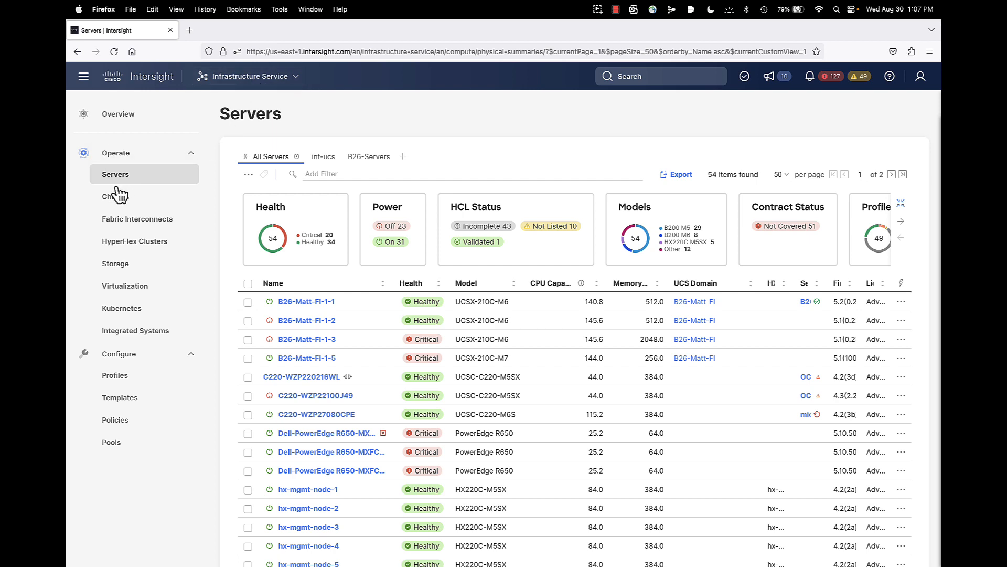
Step: Open the virtual drives of storage Controller 2 (M.2-Hwraid) in the inventory of server B26-Matt-FI-1-2
click(307, 321)
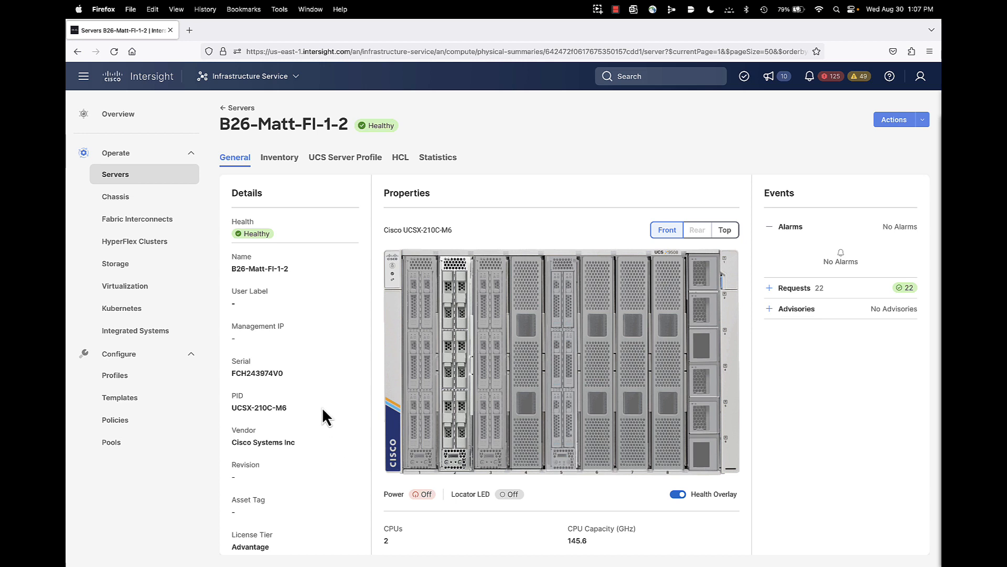
click(297, 157)
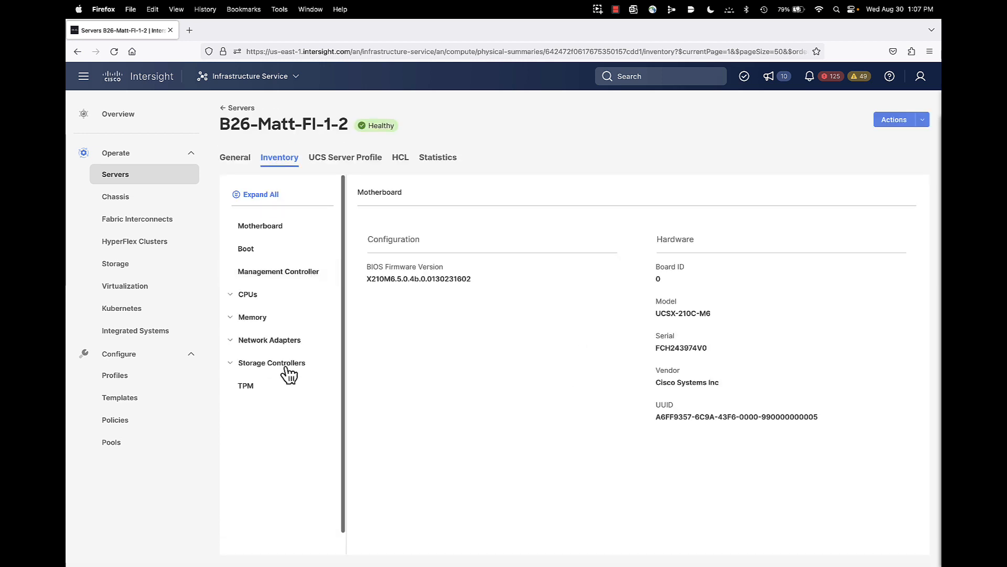
click(256, 364)
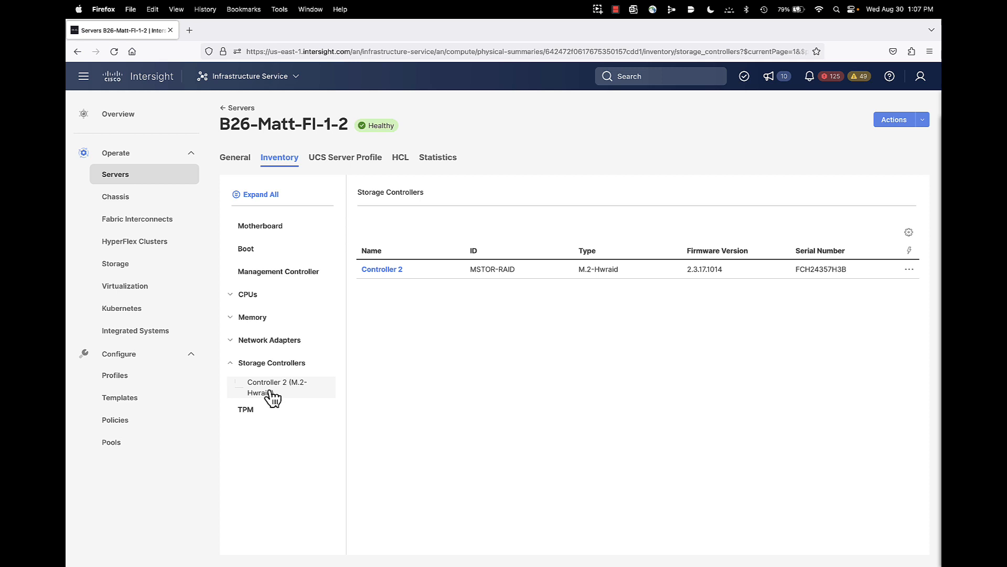
click(272, 398)
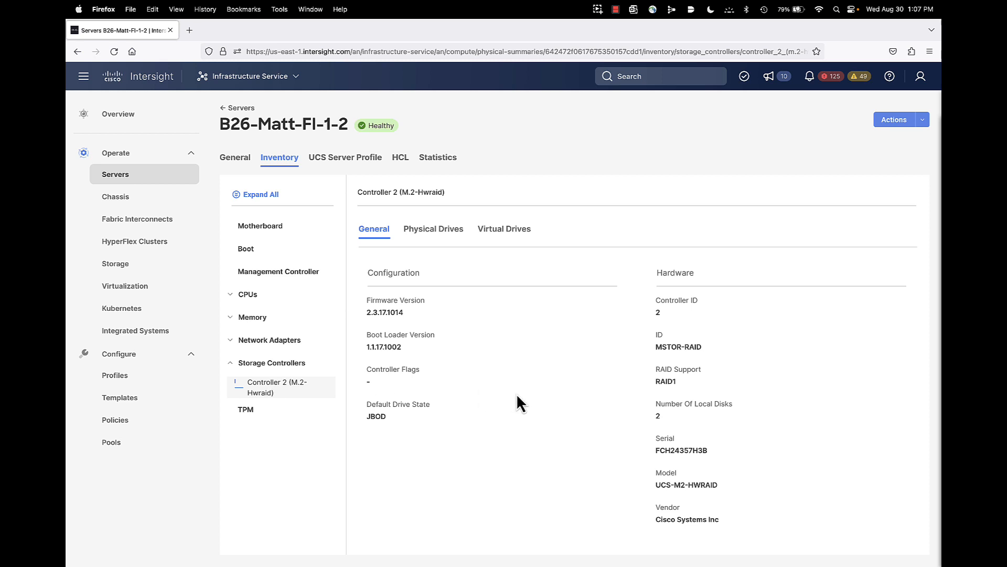
click(505, 233)
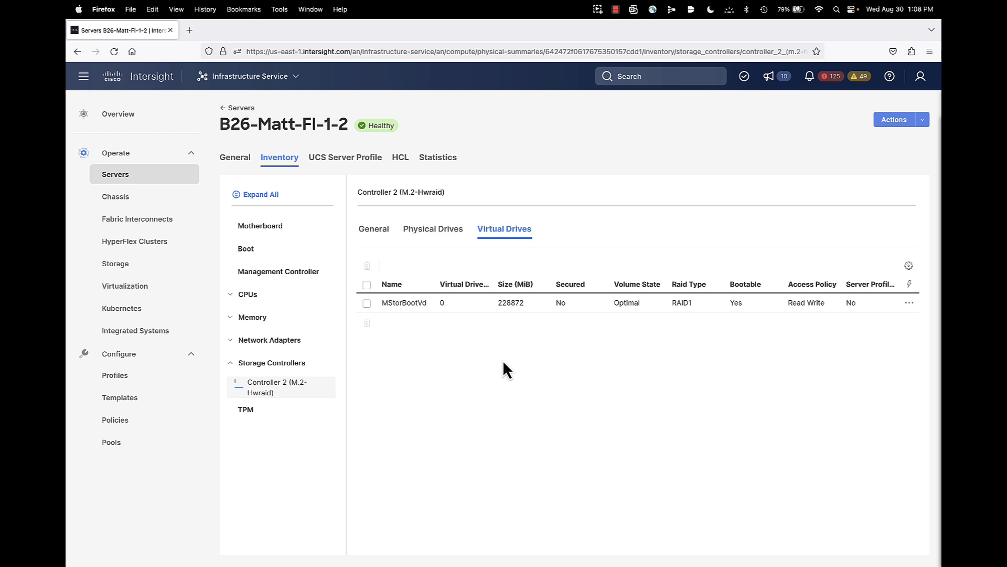
Step: Delete the virtual drive MStorBootVd from the M.2 RAID controller
click(366, 303)
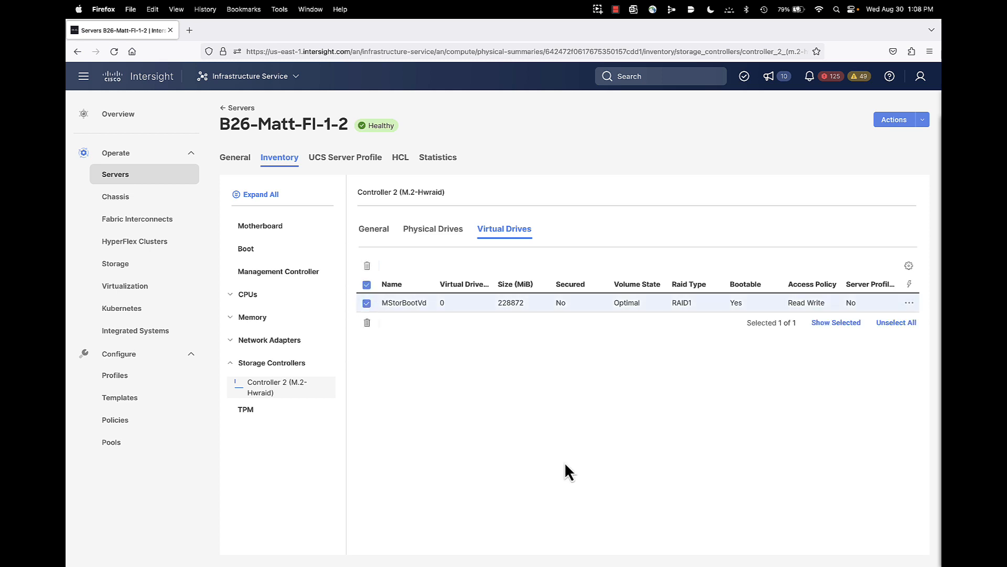
click(366, 324)
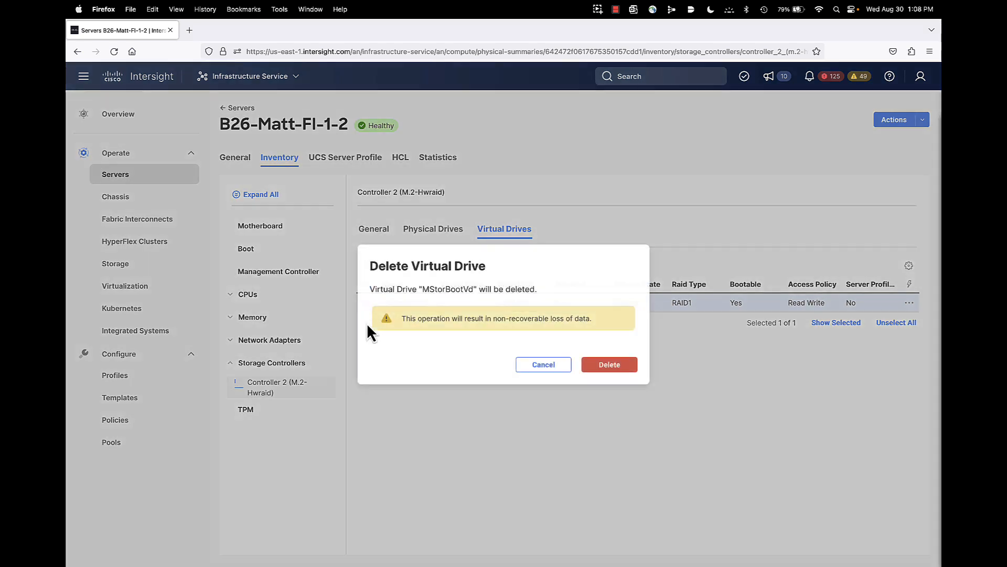
click(611, 366)
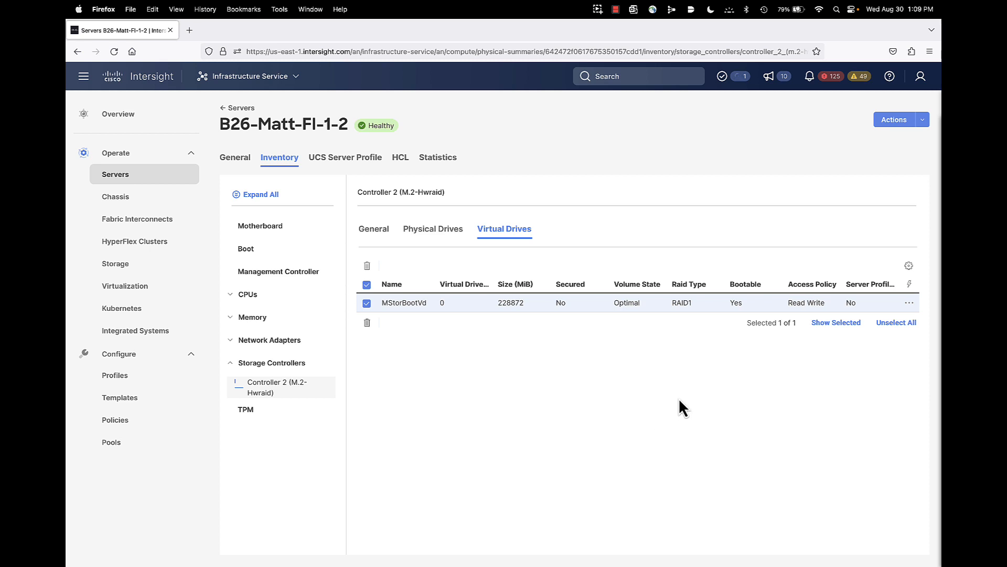
Step: Review the execution flow of the Delete Storage Virtual Drives request, then close the request details
click(740, 78)
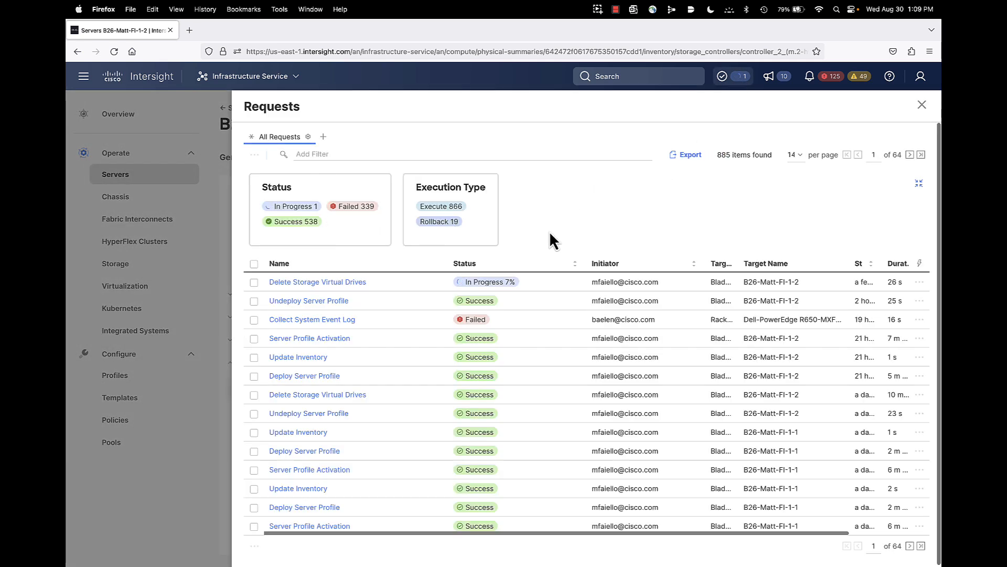
click(318, 282)
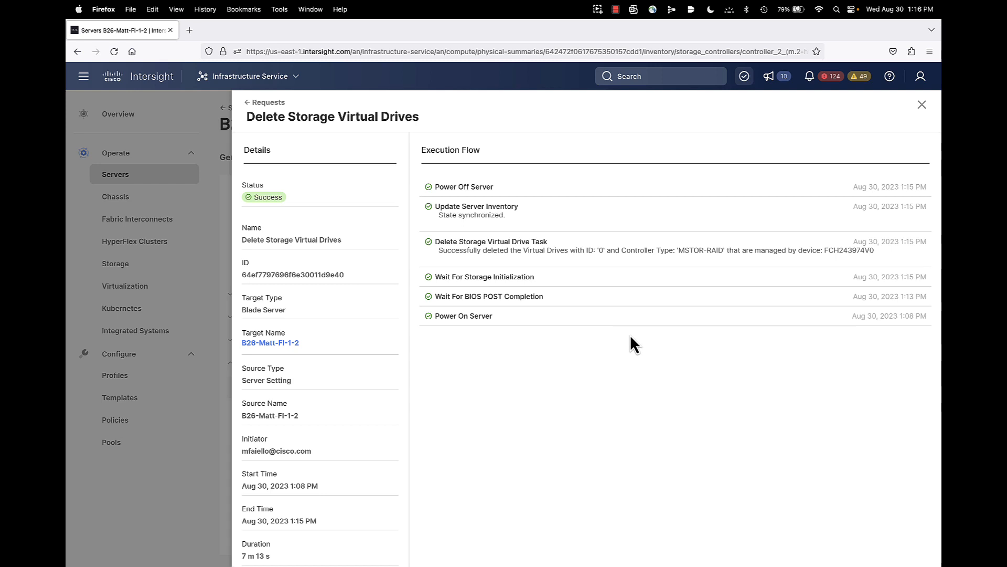
click(922, 106)
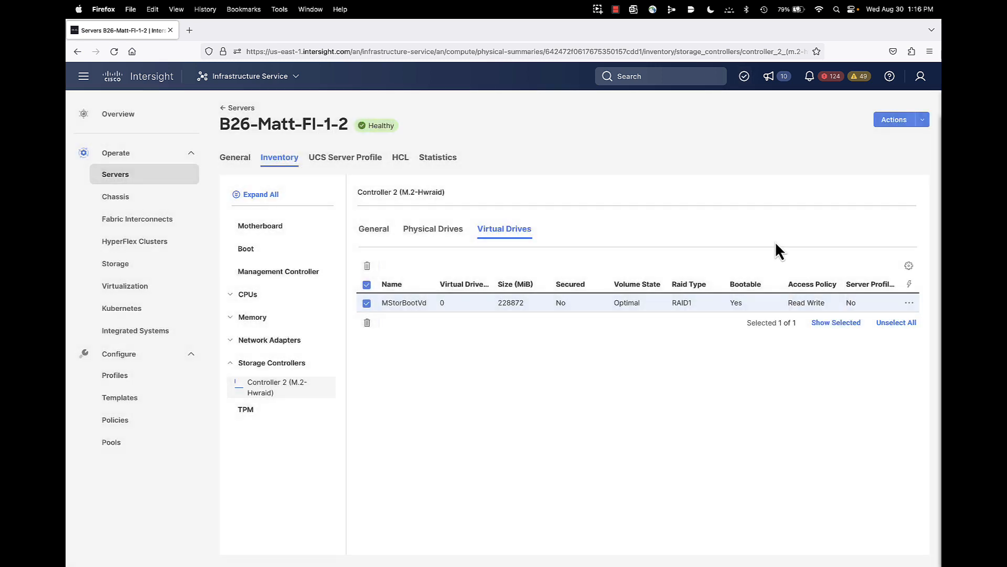
Step: Reload the server's inventory and check the virtual drives of Controller 2 (M.2-Hwraid) again
click(241, 165)
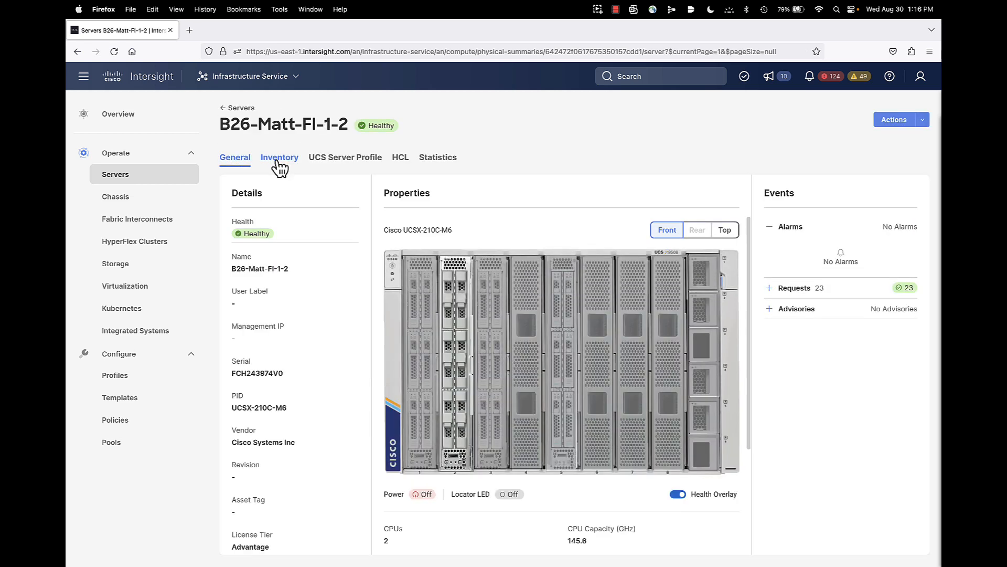
click(280, 164)
click(262, 364)
click(271, 391)
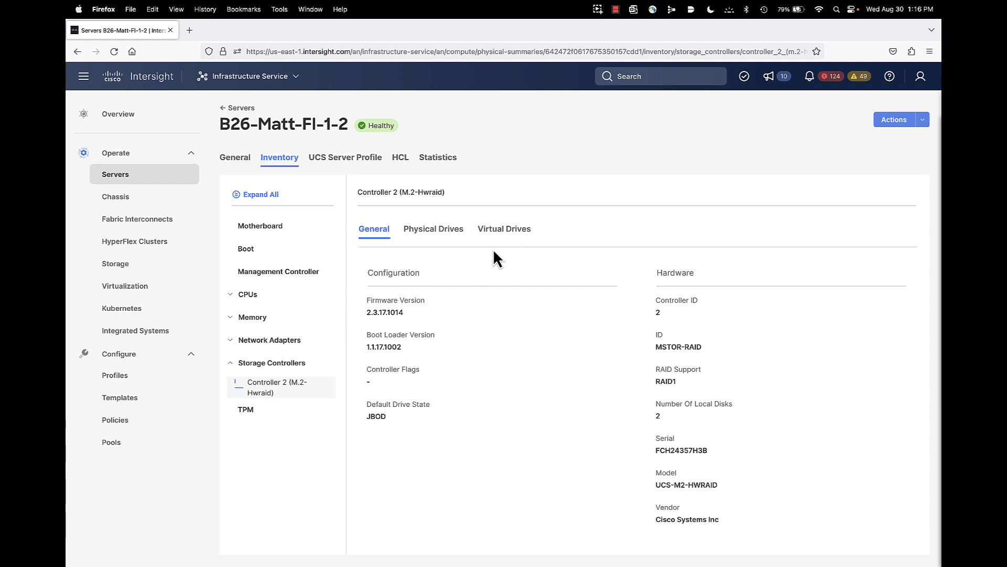
click(504, 227)
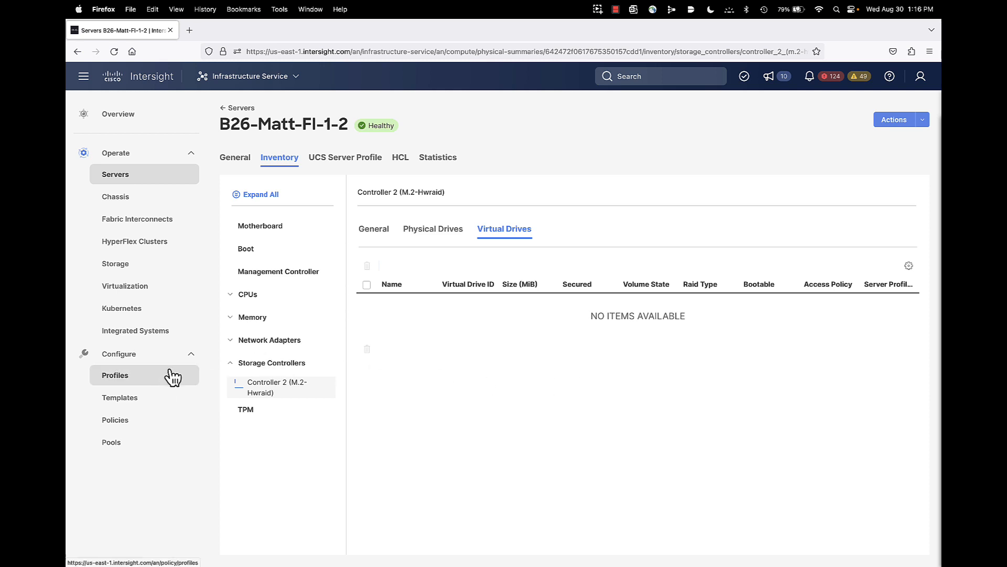
Step: Start creating a Boot Order policy for the UCS Server platform
click(118, 423)
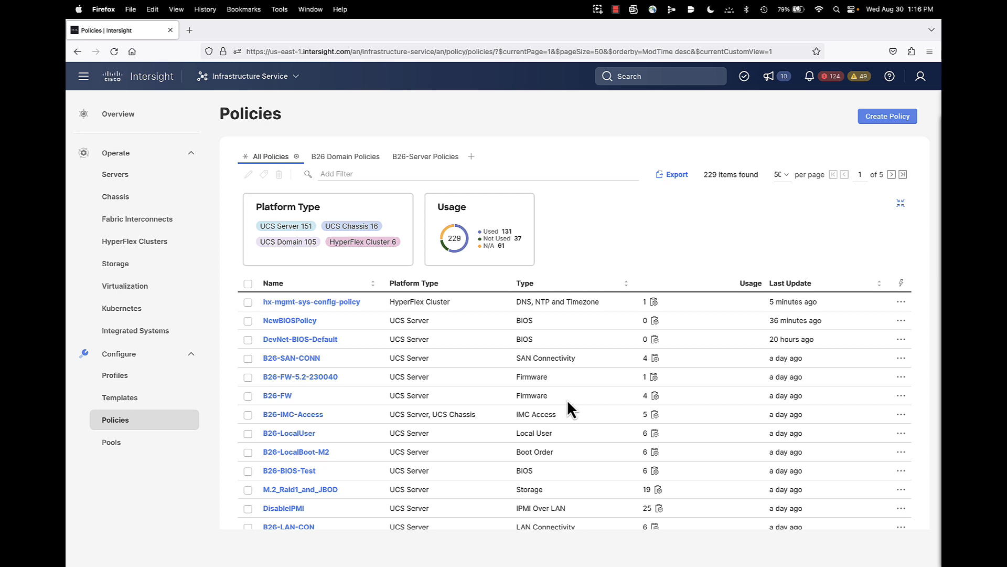
click(889, 118)
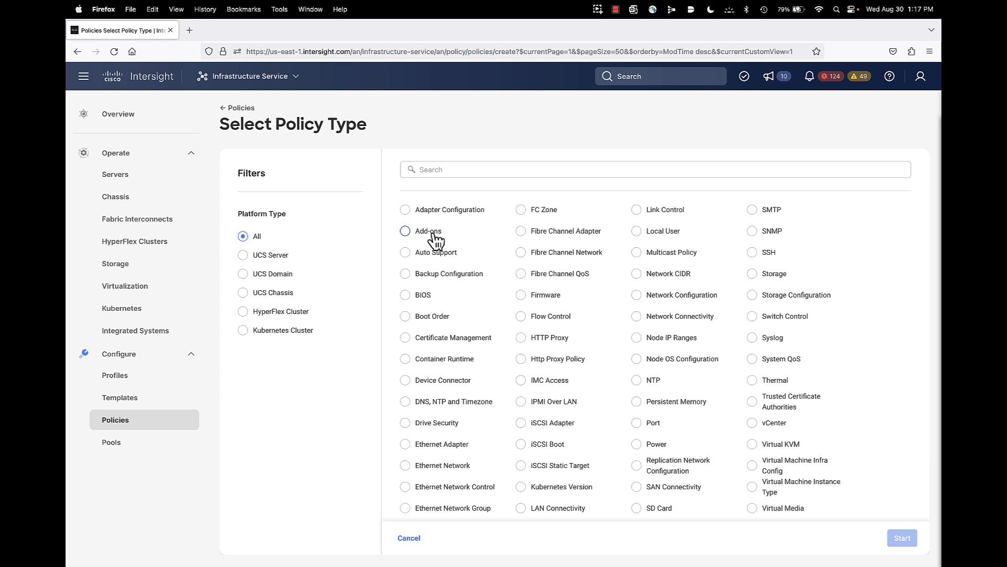
click(253, 259)
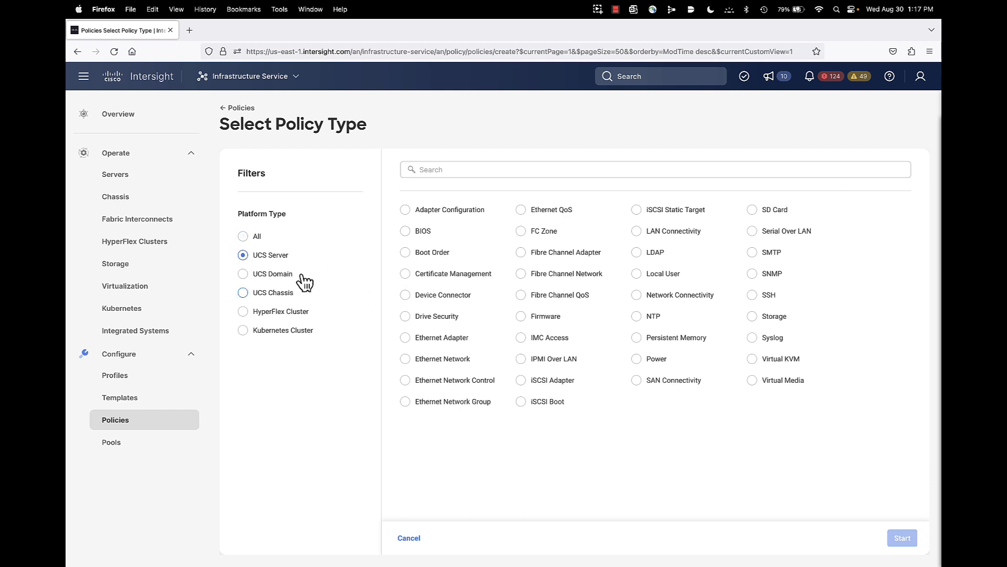
click(409, 254)
click(901, 538)
Step: Name the boot order policy B26-LocalBoot-M2-2 and proceed to its policy details
click(496, 267)
text(B2)
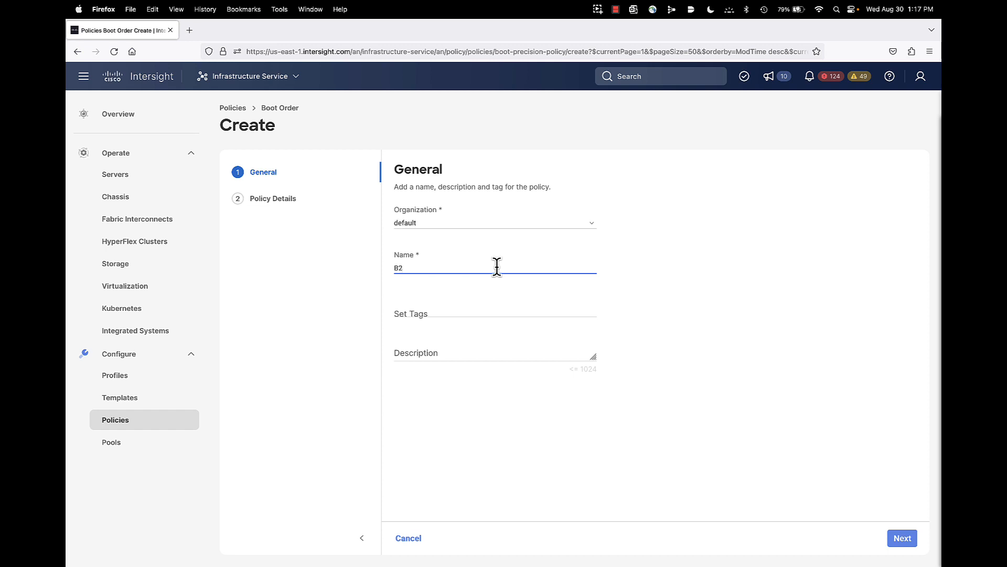
text(6-LocalBoot-M2-2)
click(900, 538)
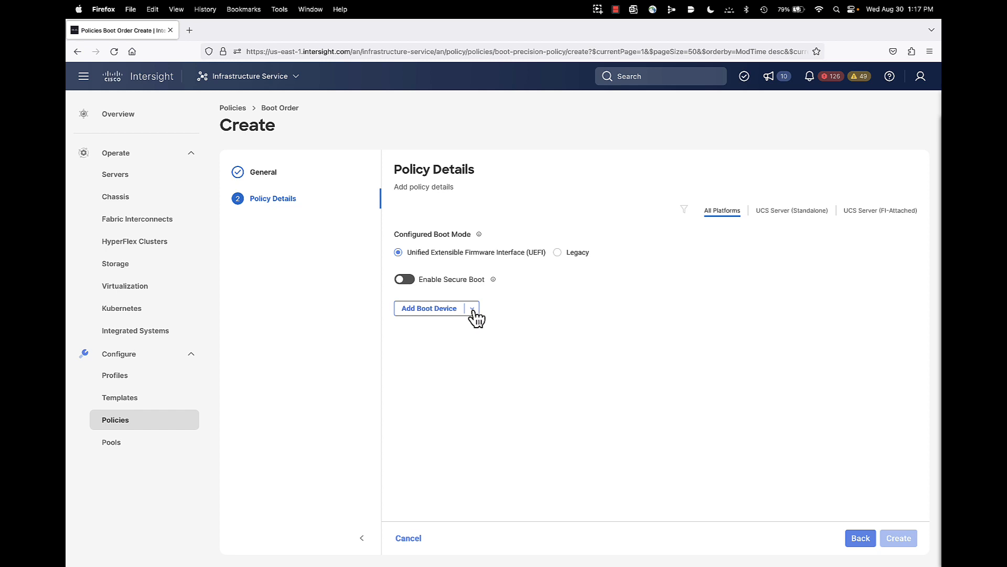
Step: Limit the policy details to FI-attached UCS servers and add a Local Disk boot device named M2 with slot MSTOR-RAID
click(872, 210)
click(472, 309)
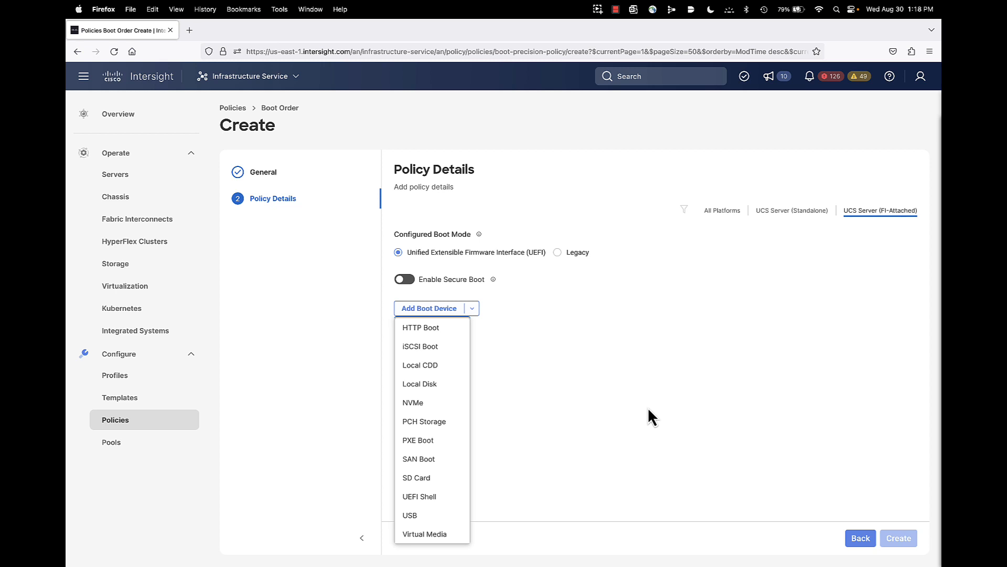
click(419, 384)
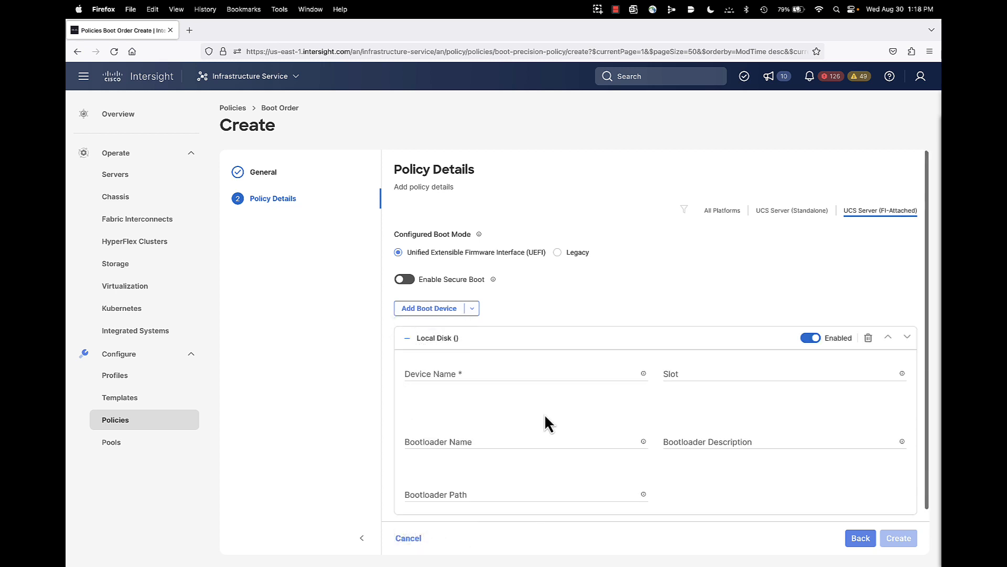
click(491, 373)
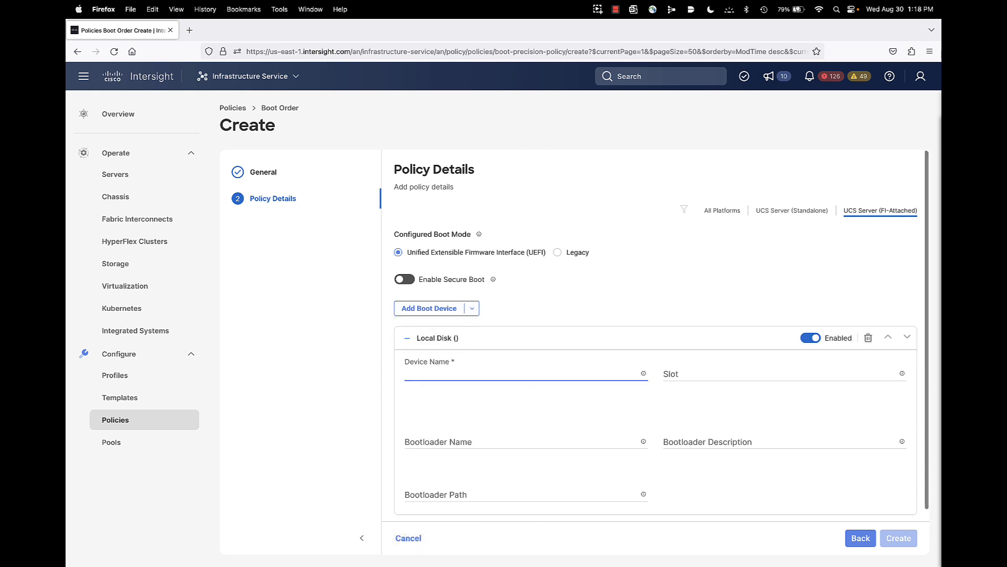
text(M2)
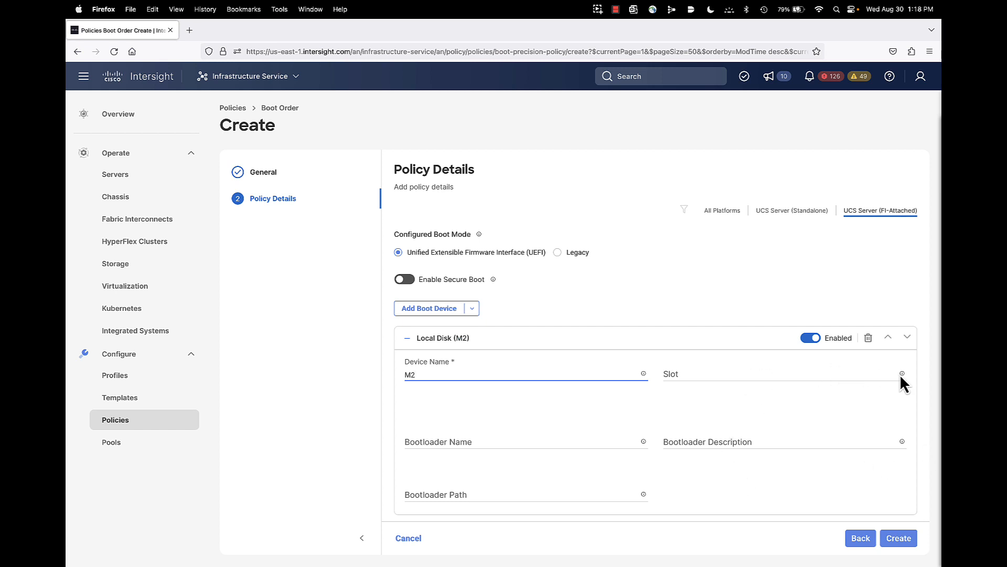
mouse_move(901, 374)
click(814, 375)
text(MS)
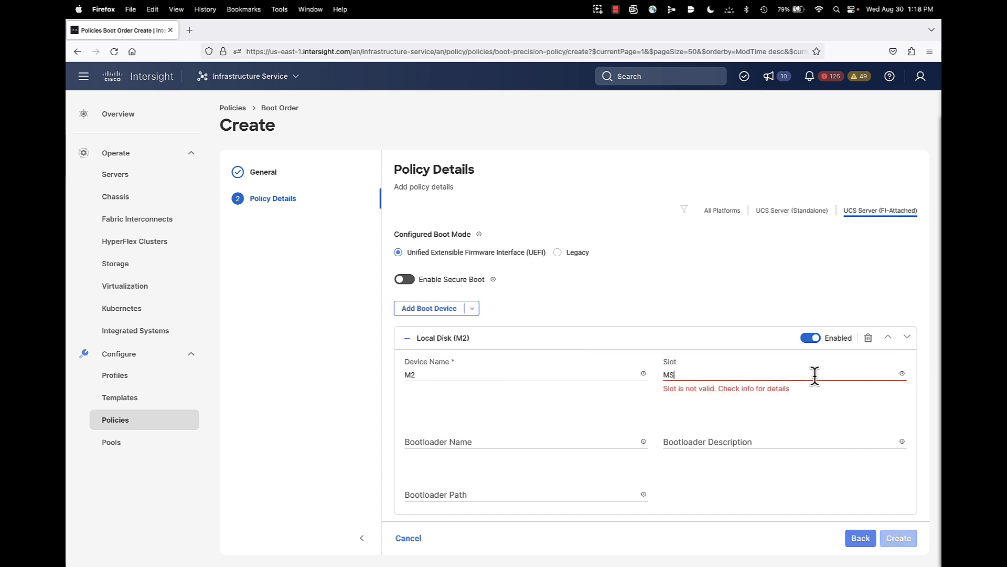
text(TOR-RAID)
click(839, 408)
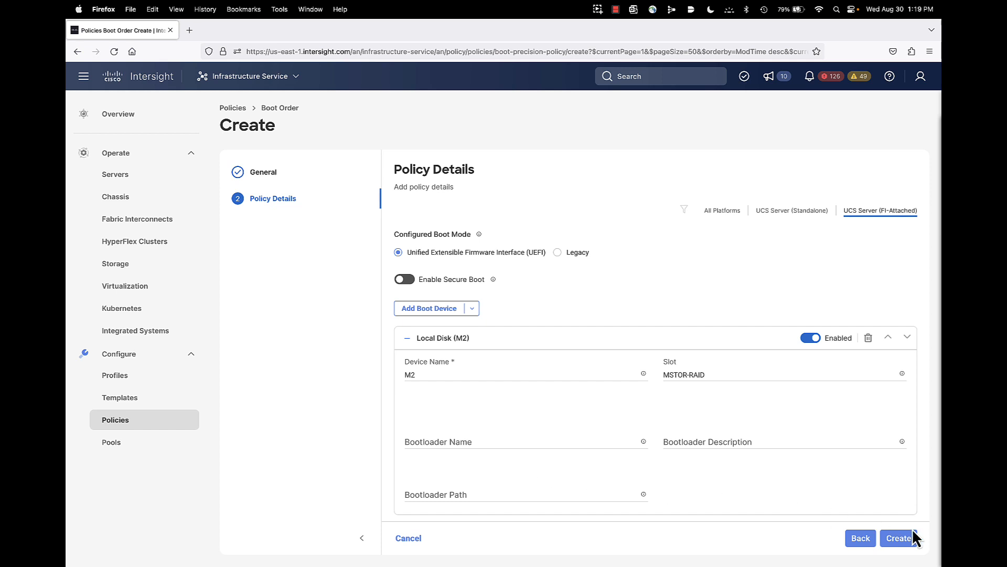
Step: Add a Virtual Media boot device named DVD with the sub-type CIMC MAPPED DVD
scroll(771, 468, down, 1)
click(472, 298)
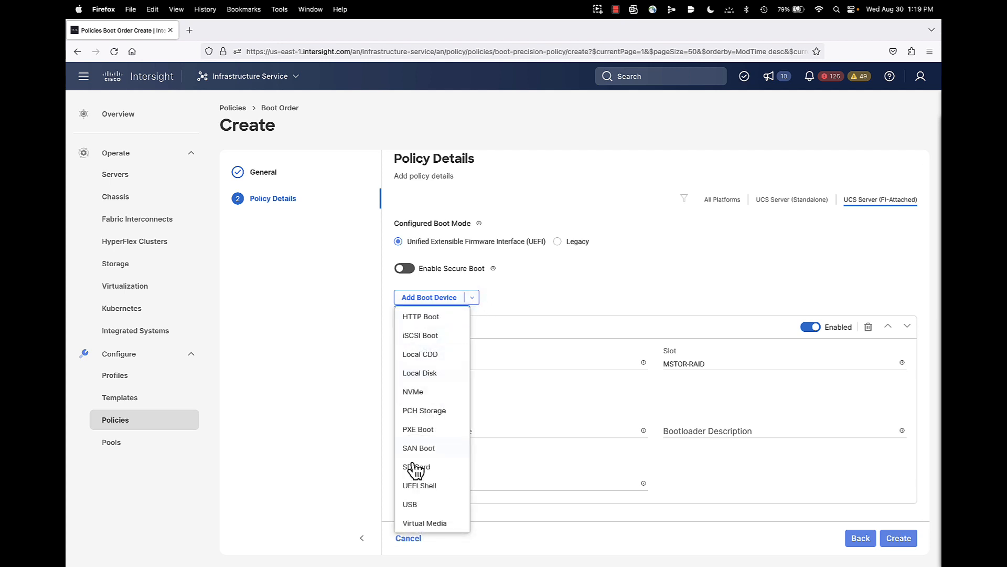
click(422, 524)
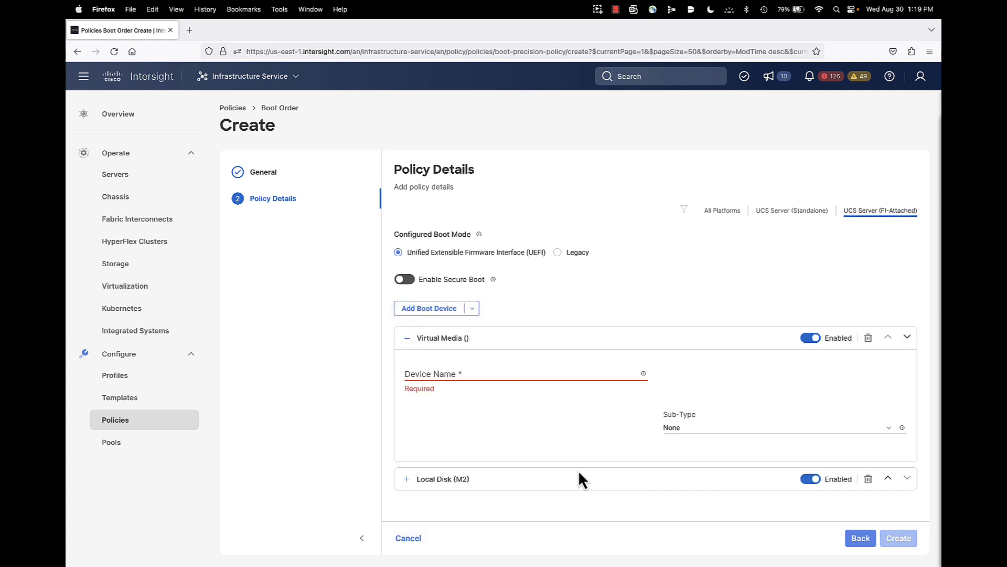
click(502, 374)
text(DVDS)
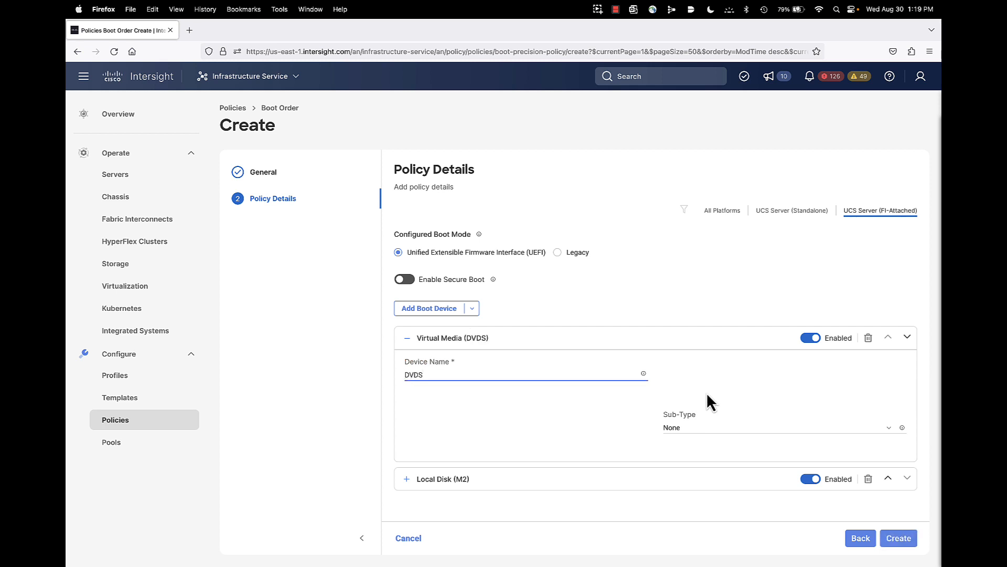
key(BackSpace)
click(747, 435)
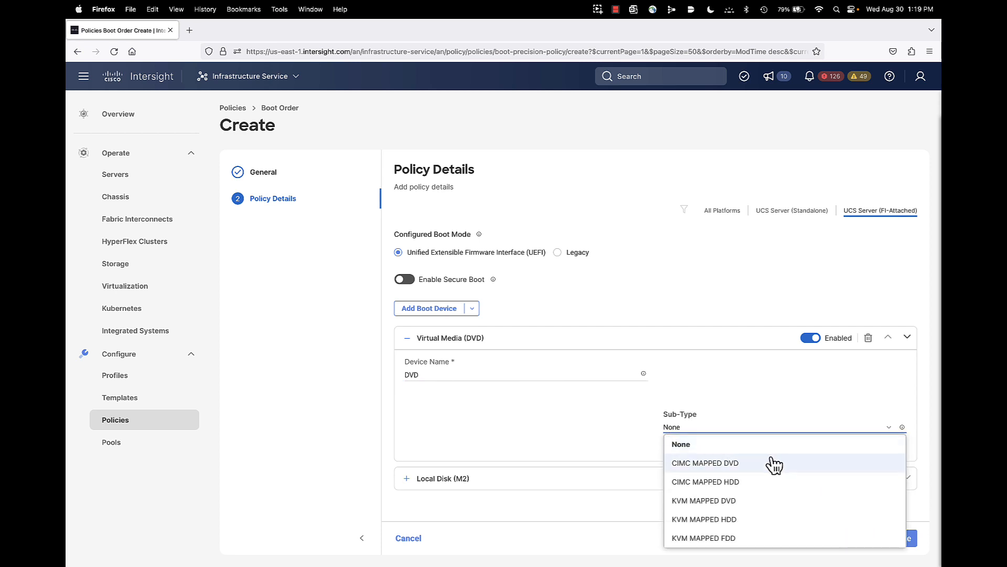
click(705, 464)
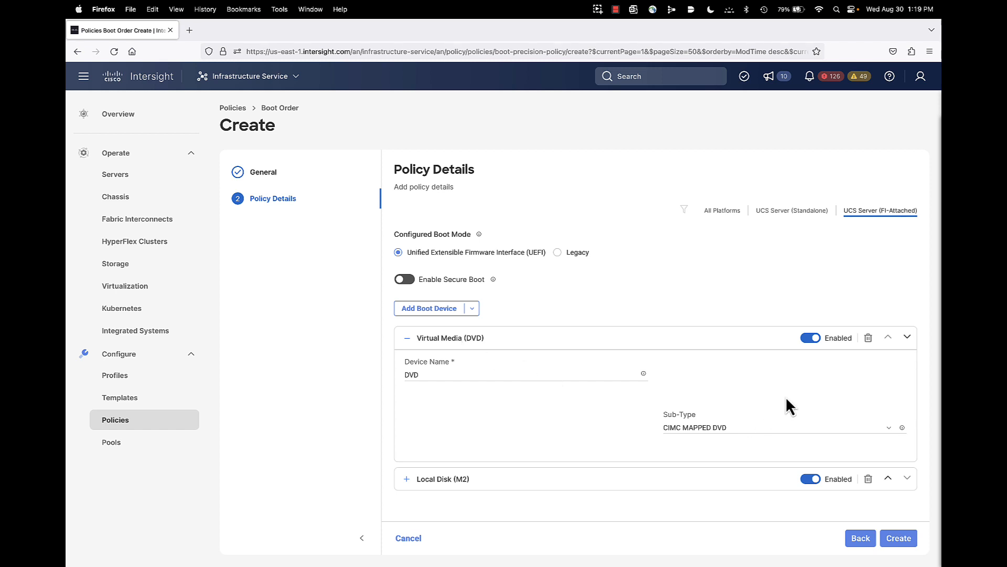
Step: Move the virtual media device below the local disk in the boot order and create the policy
click(907, 337)
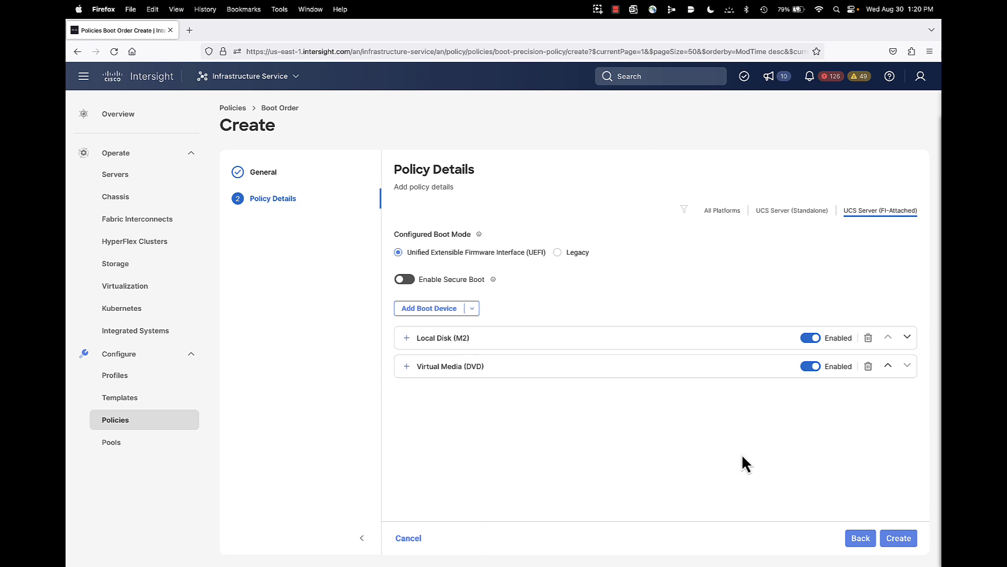
click(898, 539)
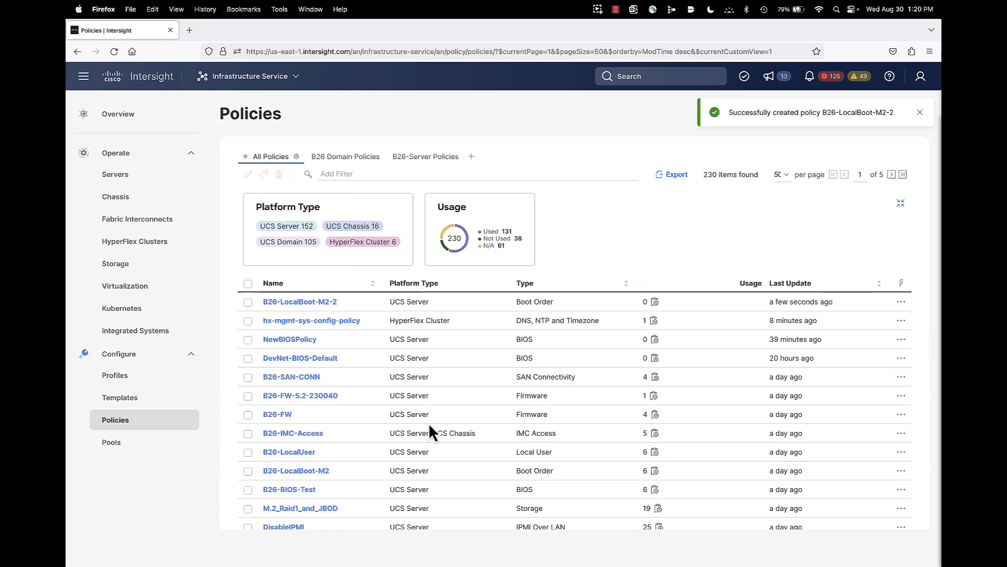
Step: Open the UCS server profile B26-SP-1-2 and examine the details of its Boot Order policy
click(112, 379)
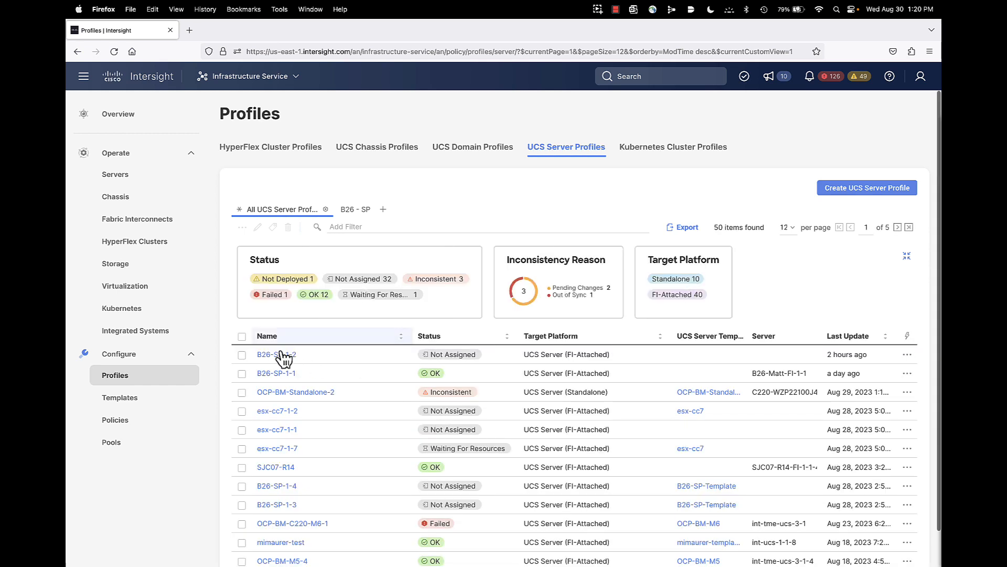
click(278, 355)
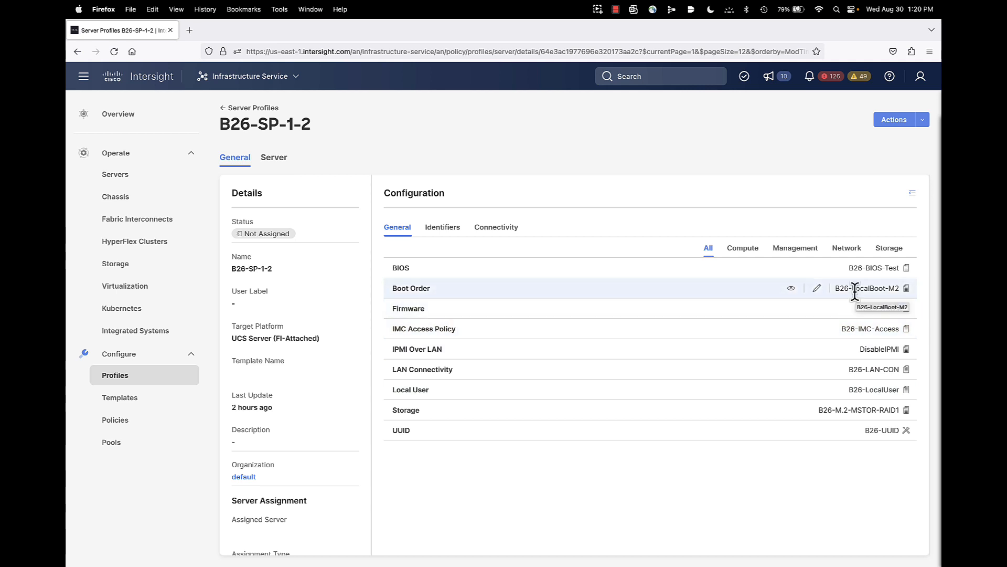
click(791, 290)
scroll(813, 380, down, 5)
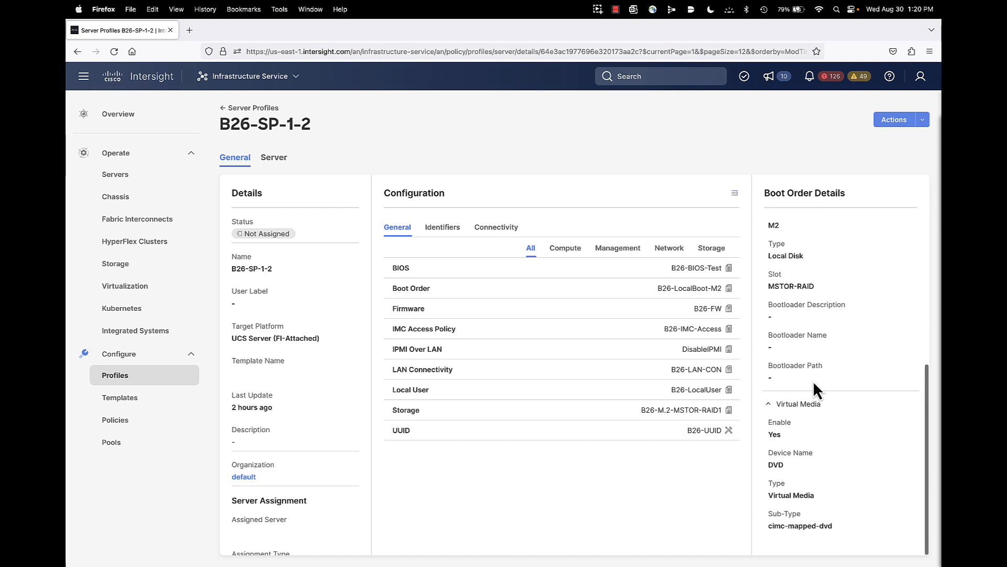
Step: Edit server profile B26-SP-1-2 to assign the specific server B26-Matt-FI-1-2, and close the profile editor at Compute Configuration
scroll(813, 380, up, 5)
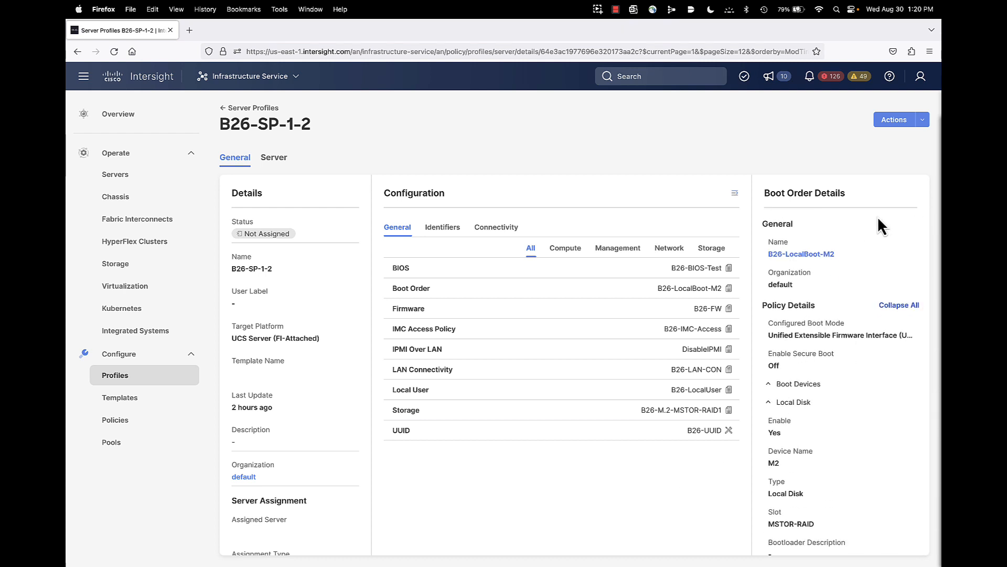
click(923, 120)
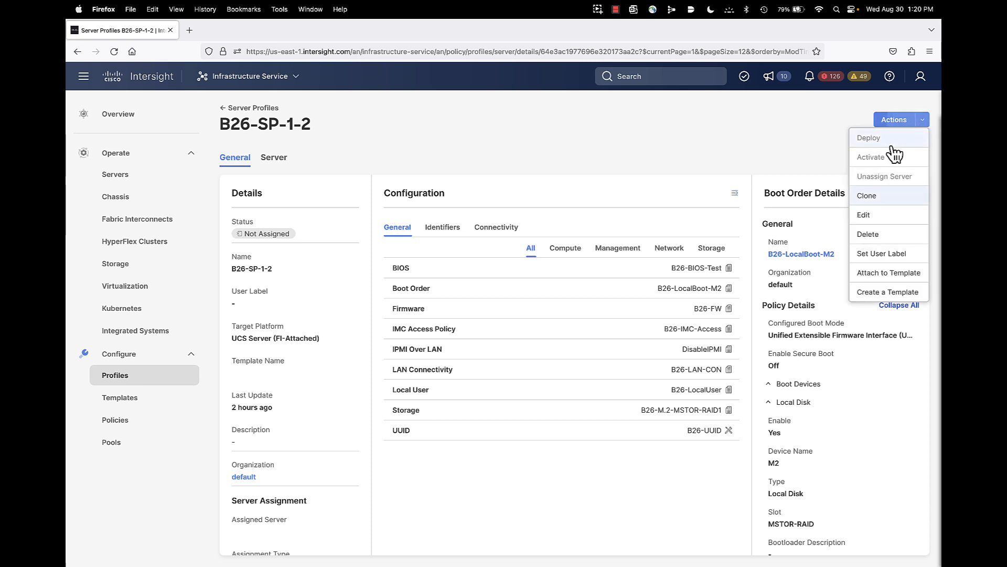
click(871, 216)
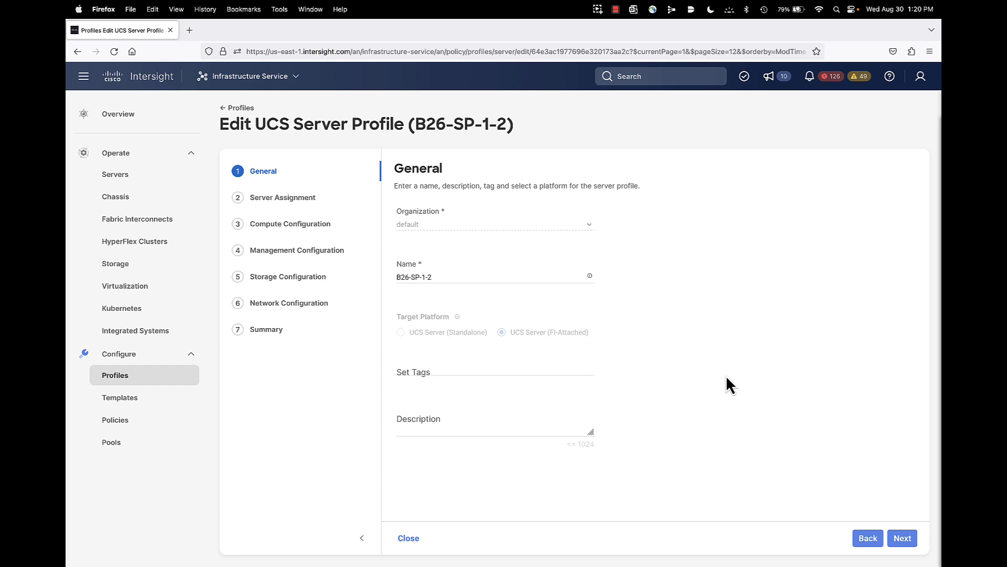
click(905, 540)
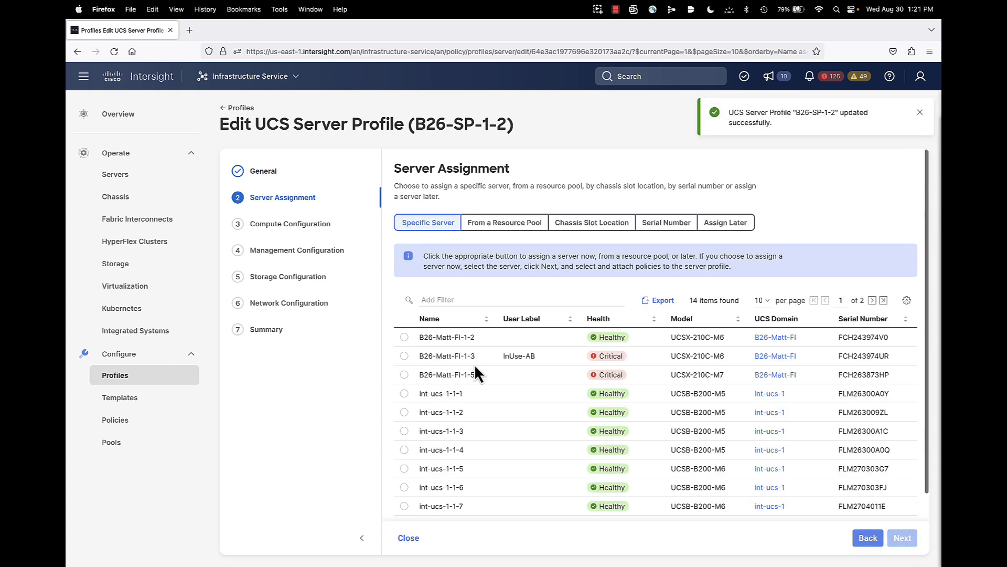
click(404, 337)
click(904, 539)
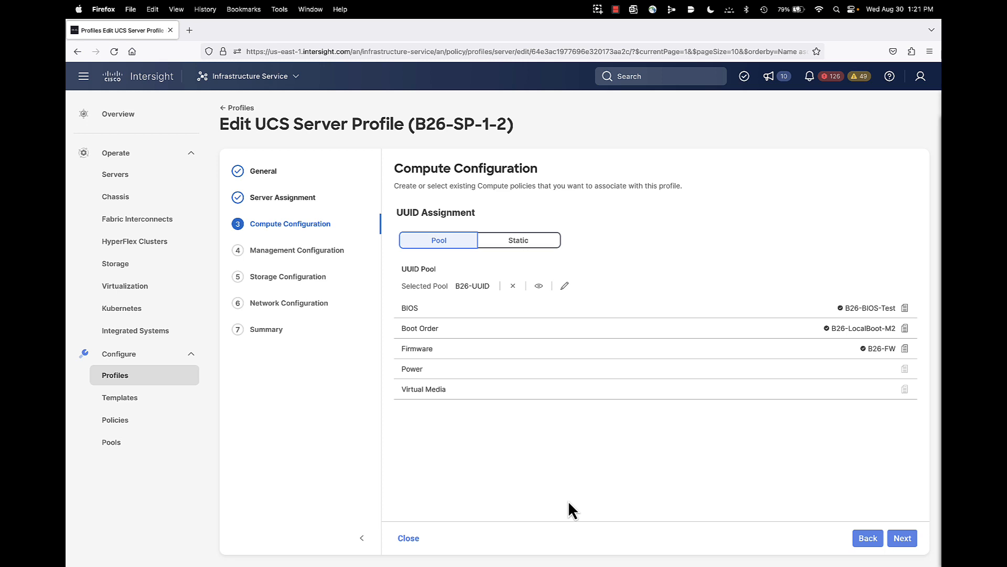
click(409, 538)
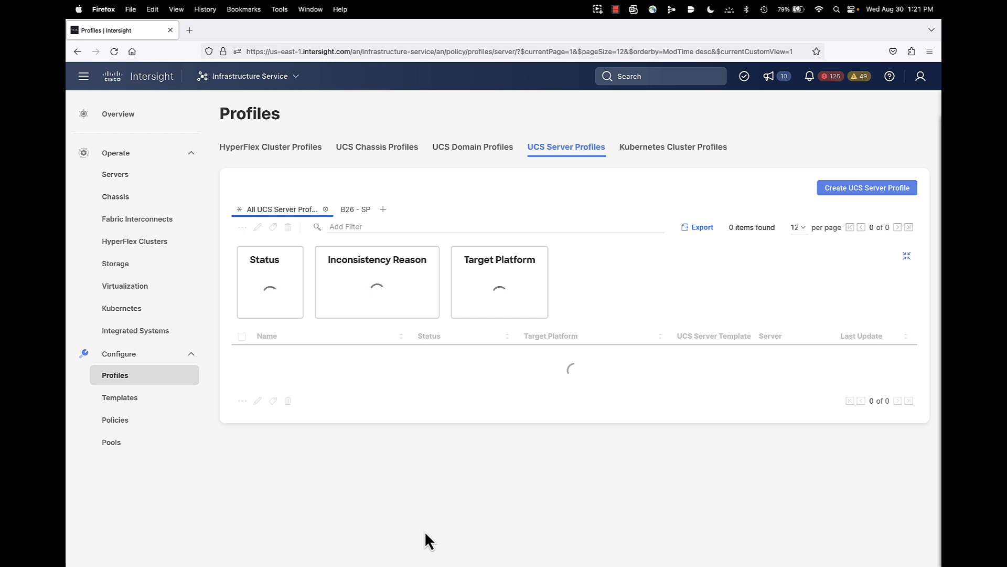
Step: Deploy server profile B26-SP-1-2 with Reboot Immediately to Activate enabled
mouse_move(447, 361)
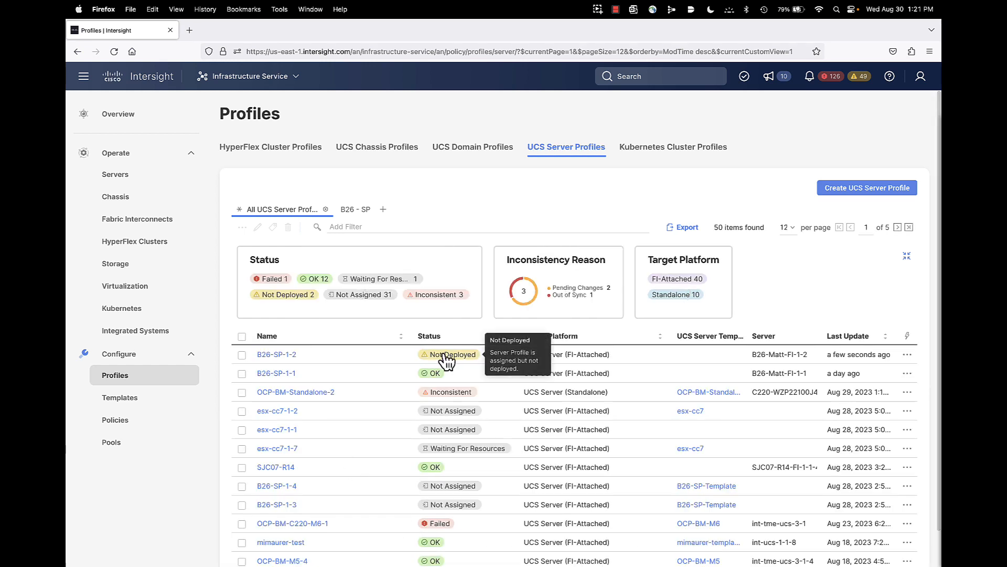
click(242, 355)
click(907, 355)
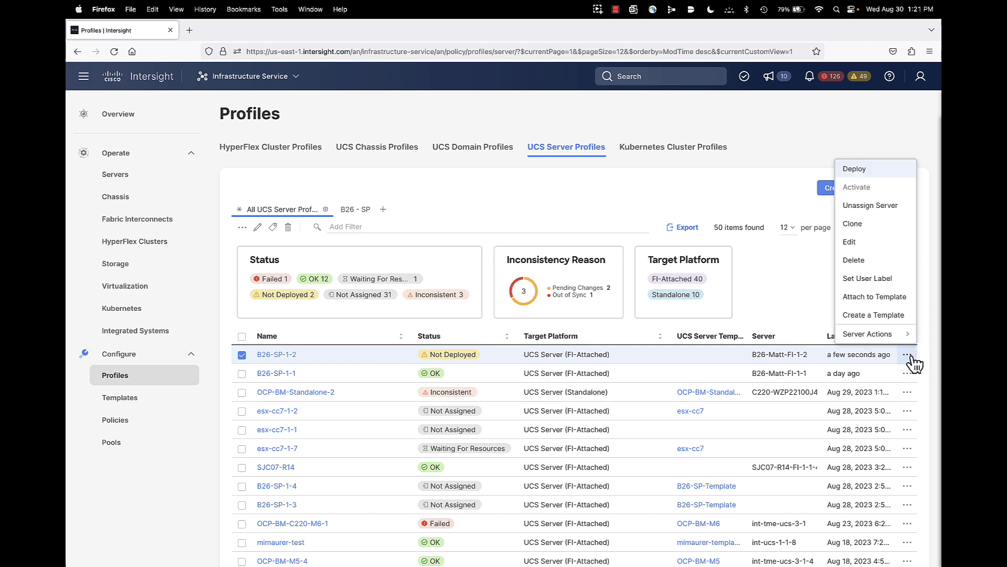
click(856, 170)
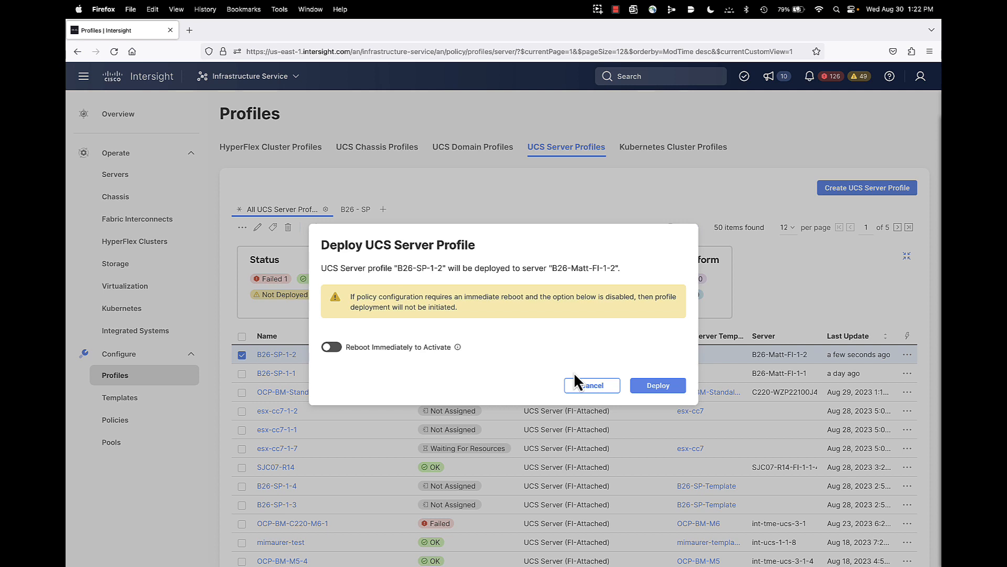
click(332, 348)
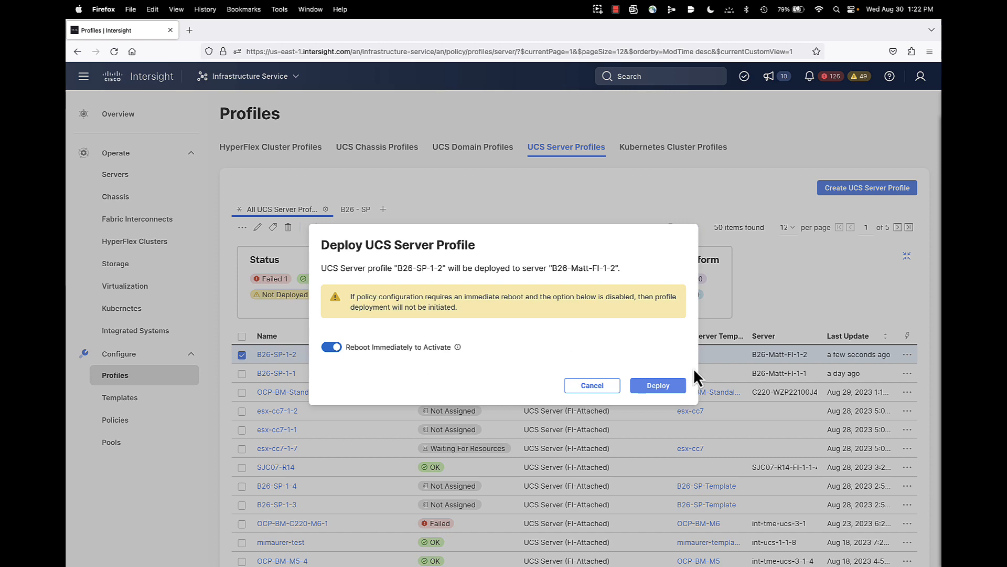
click(668, 388)
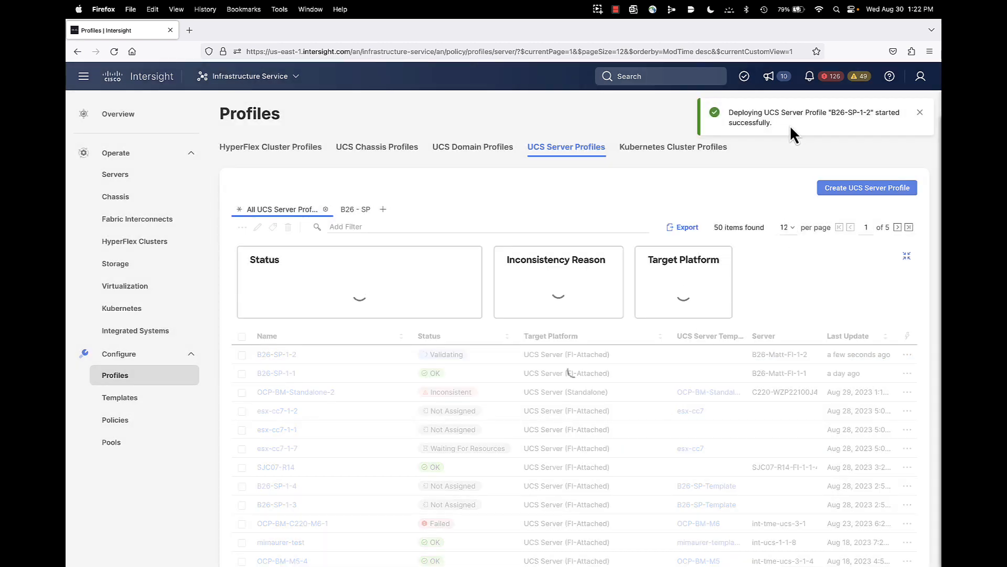
Step: Examine the execution flow of the latest Deploy Server Profile, Update Inventory and Server Profile Activation requests, and close the request list
click(745, 78)
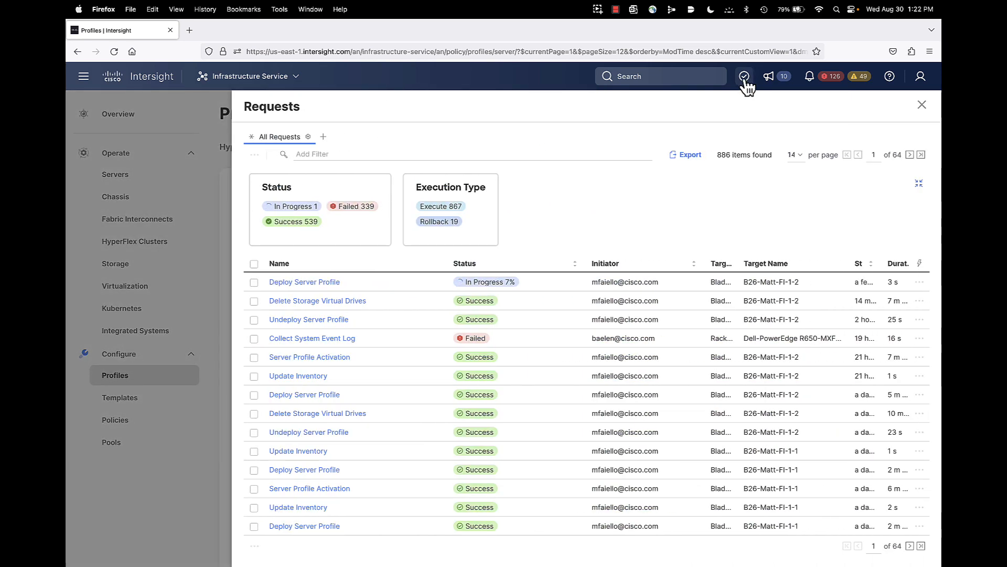
click(332, 282)
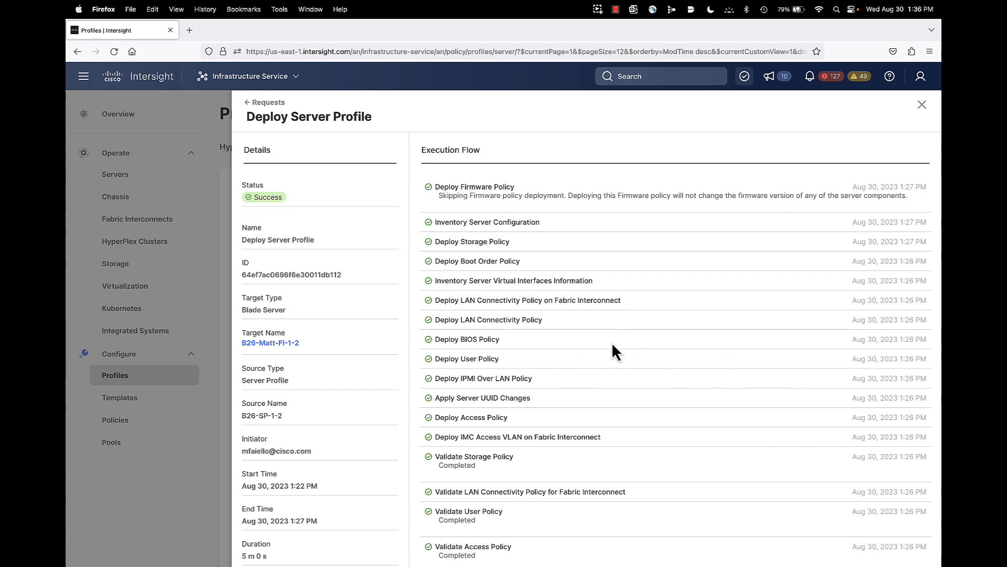
click(261, 103)
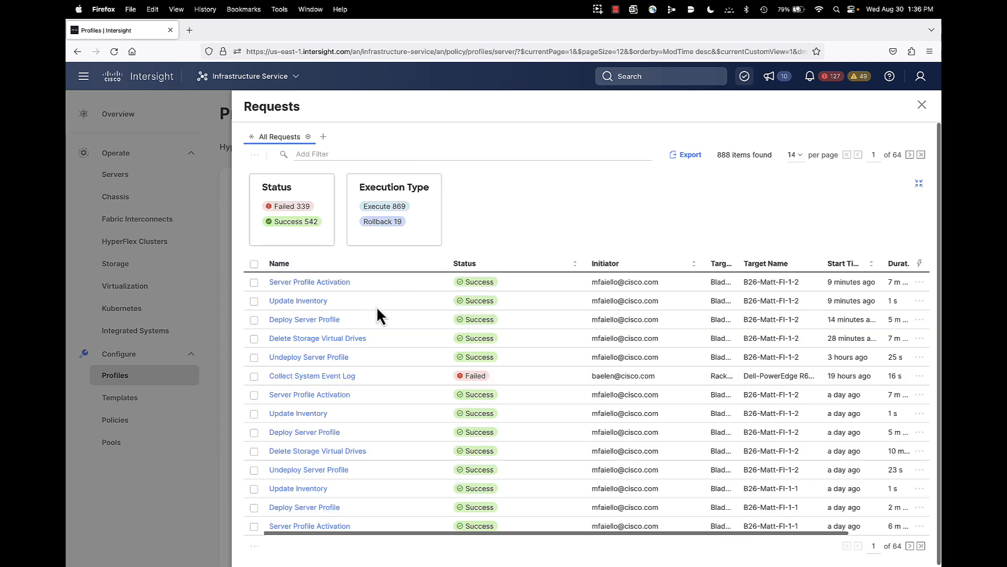
click(313, 304)
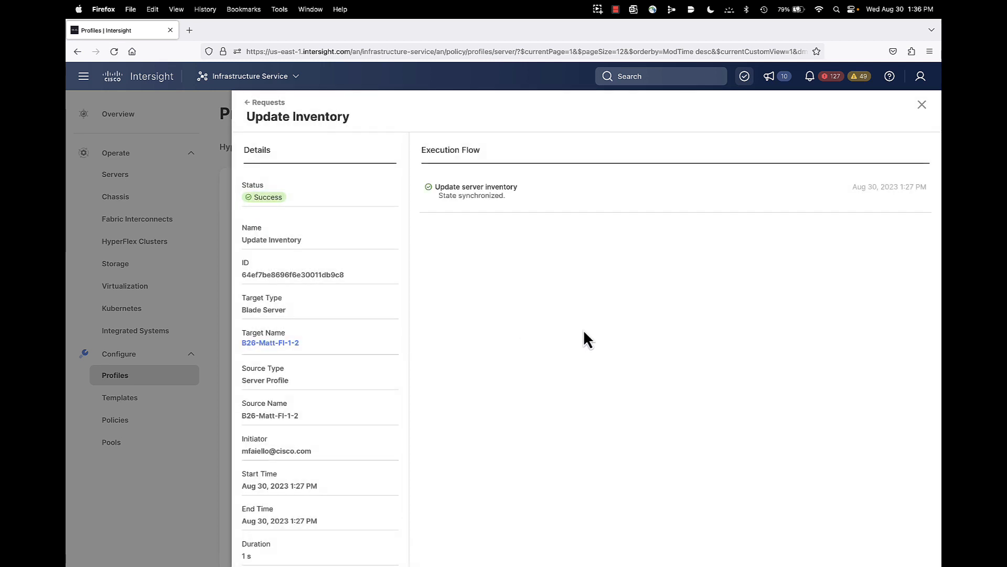
click(249, 103)
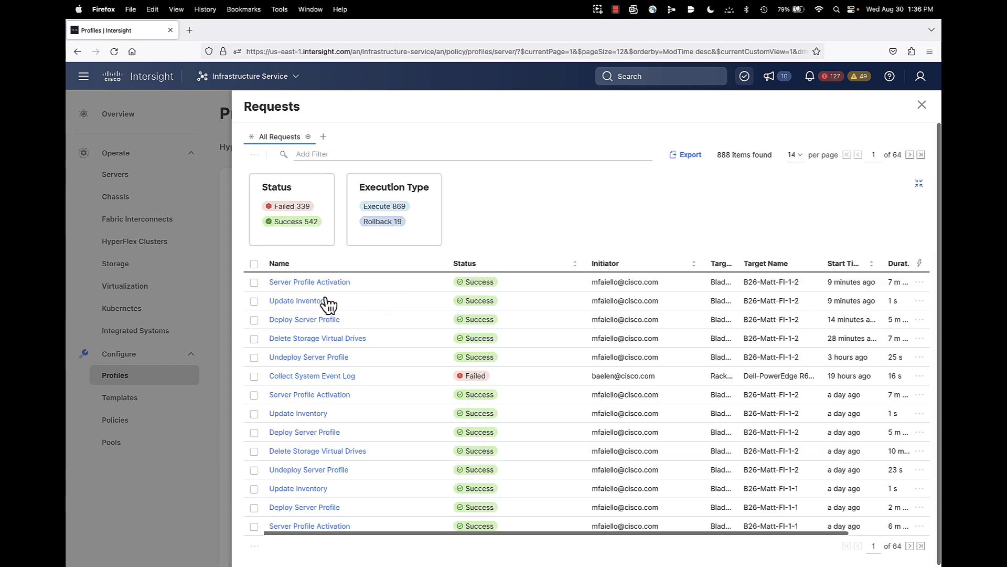
click(325, 286)
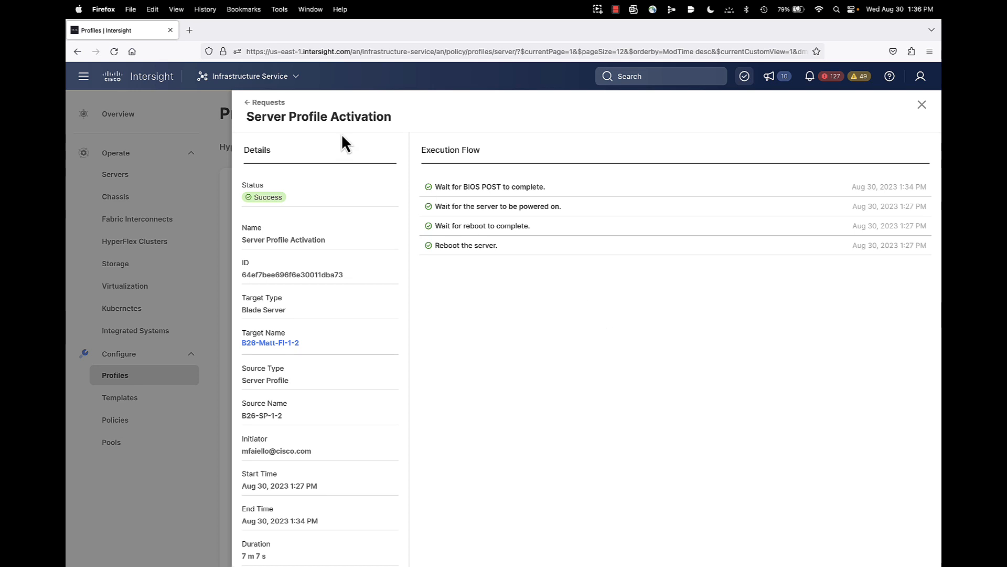
click(250, 107)
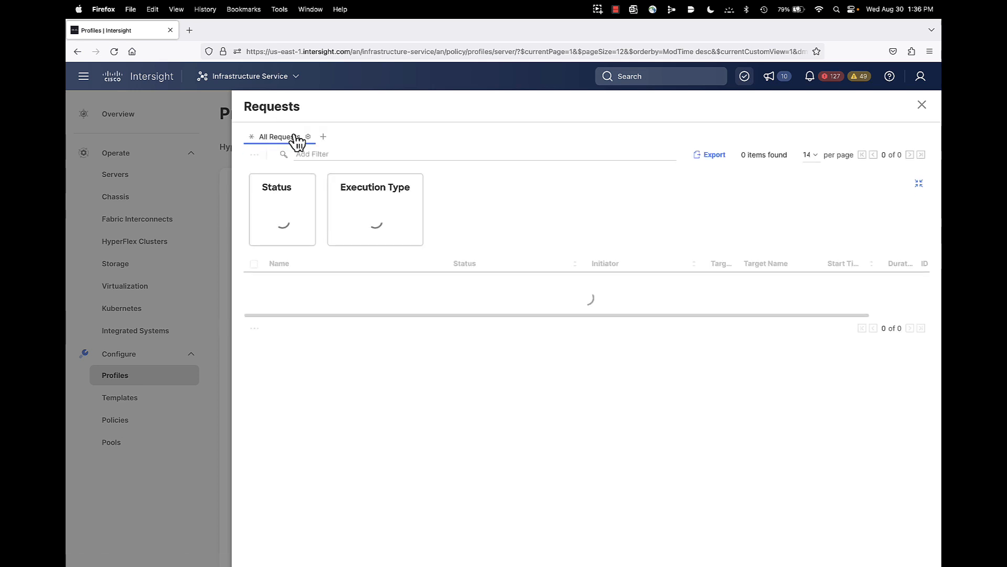
click(921, 105)
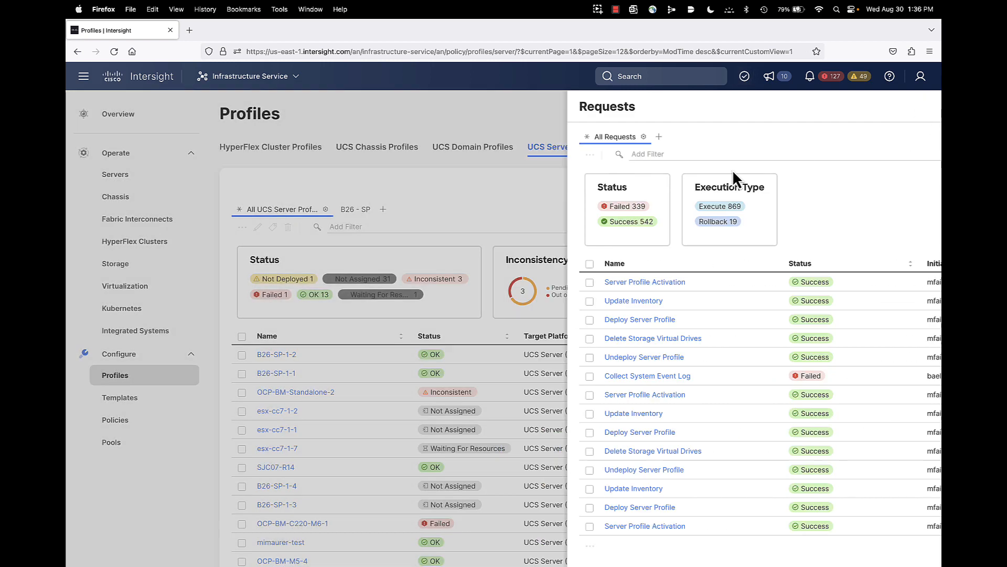
Step: Check the virtual drives of storage controller 2 (M.2-Hwraid) in the inventory of server B26-Matt-FI-1-2
click(115, 182)
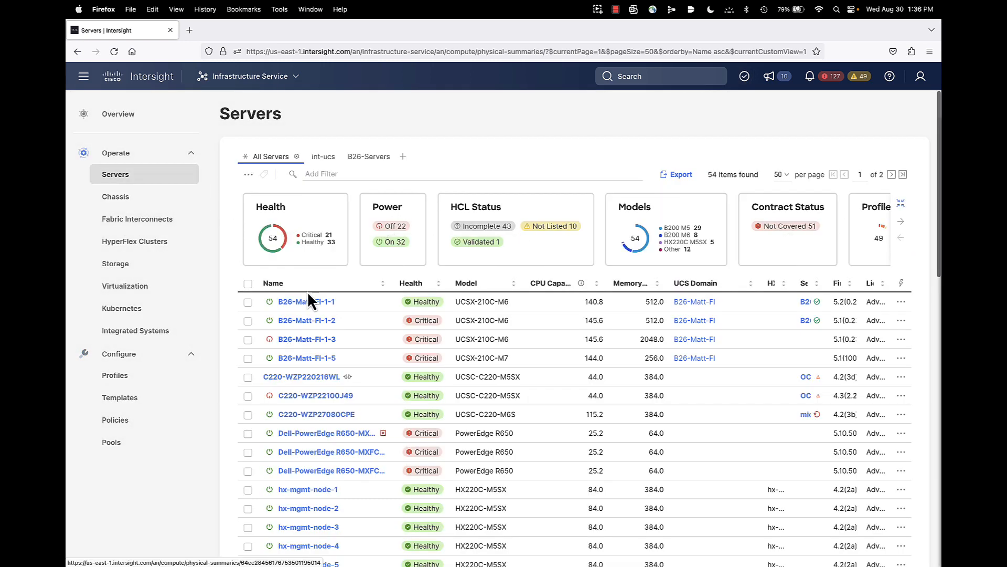
click(304, 321)
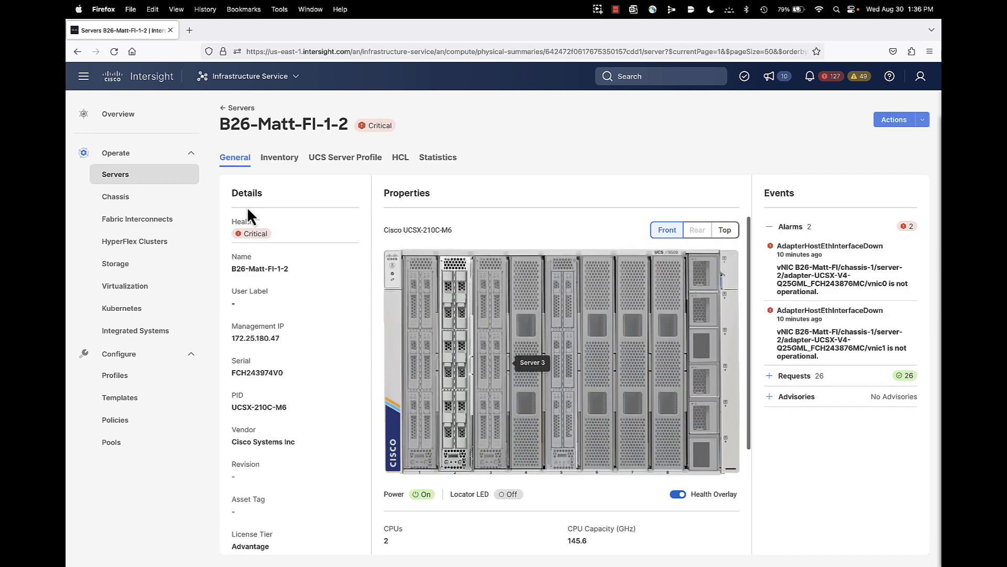
click(279, 157)
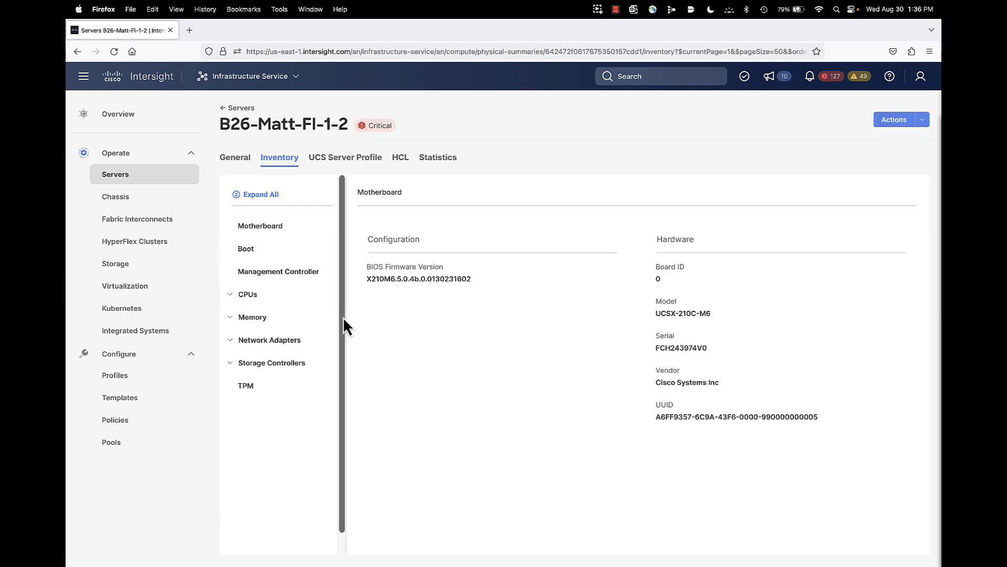
click(263, 365)
click(325, 394)
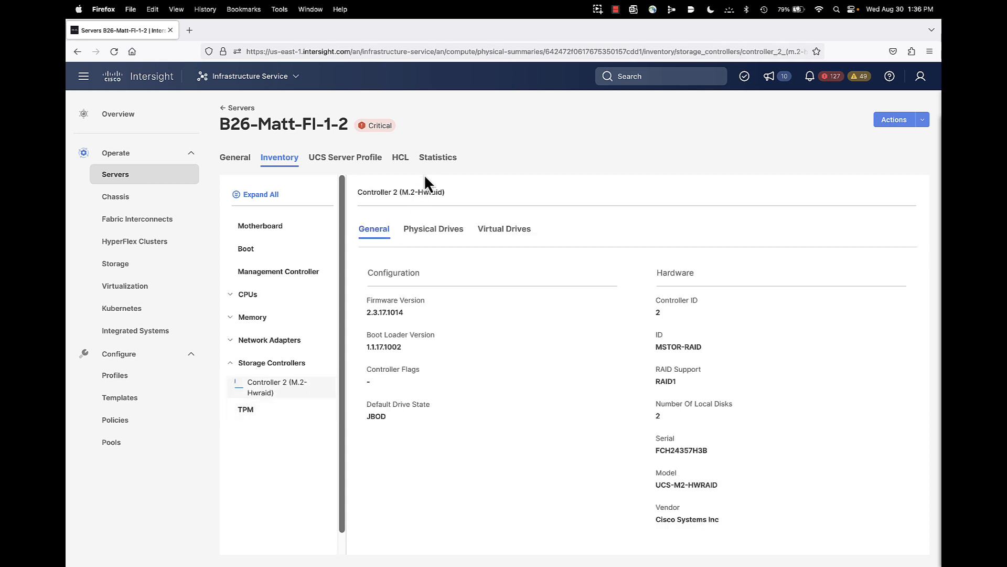
click(501, 233)
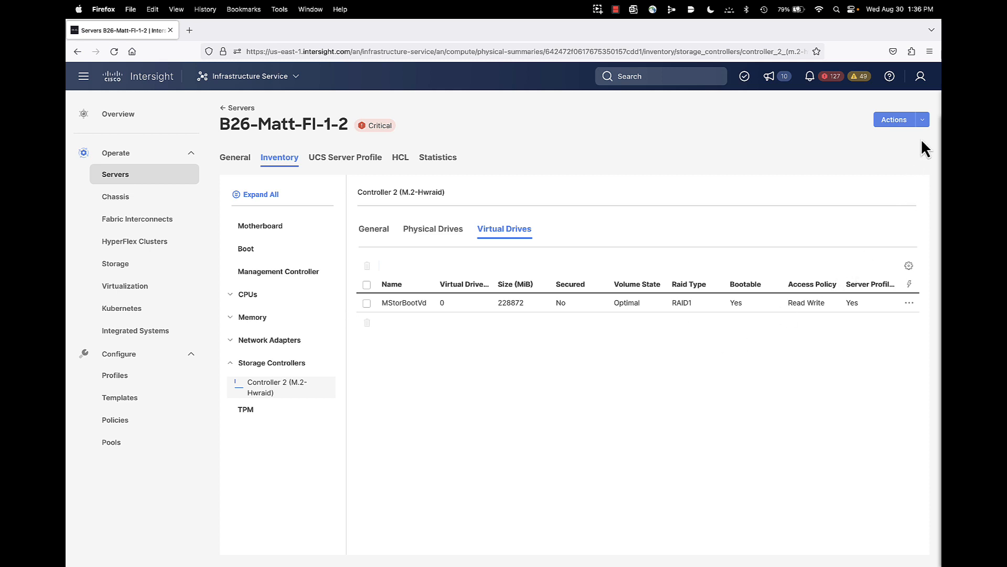
Step: Launch the server's vKVM console and map the stored VMware-ESXi-8.0-20513097 image as the CIMC-mapped vDVD, dismissing the notification
click(922, 120)
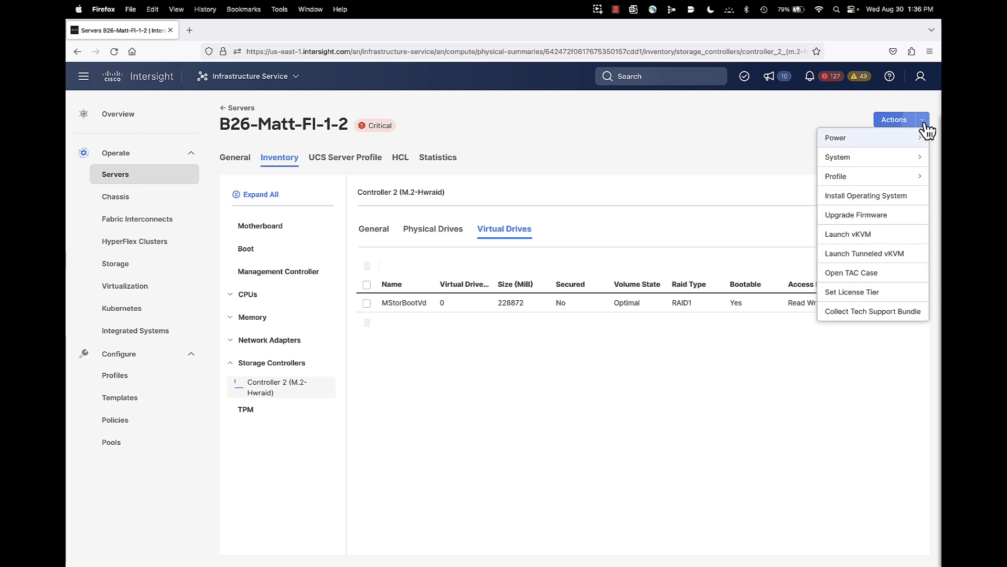
click(847, 238)
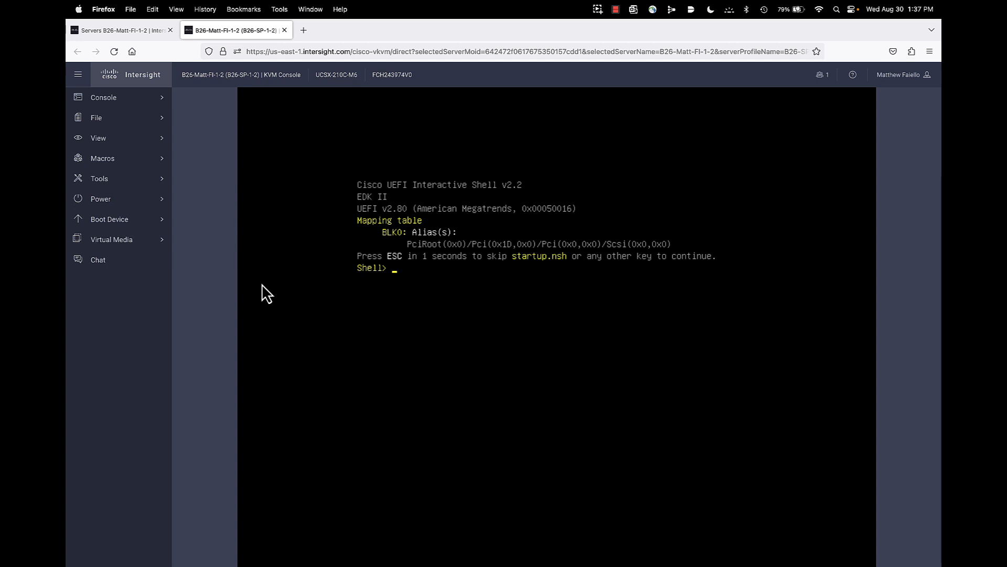
click(142, 243)
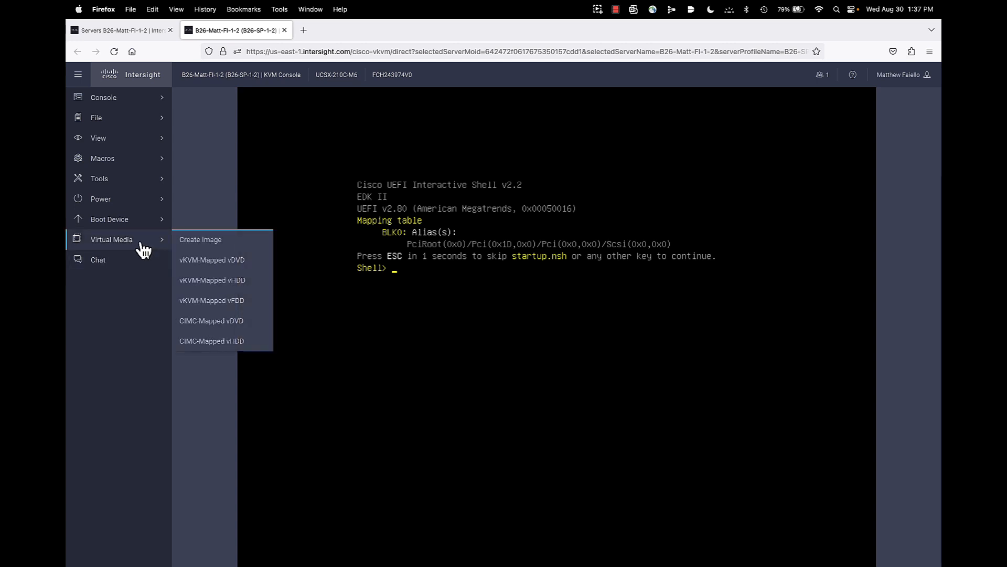
click(213, 322)
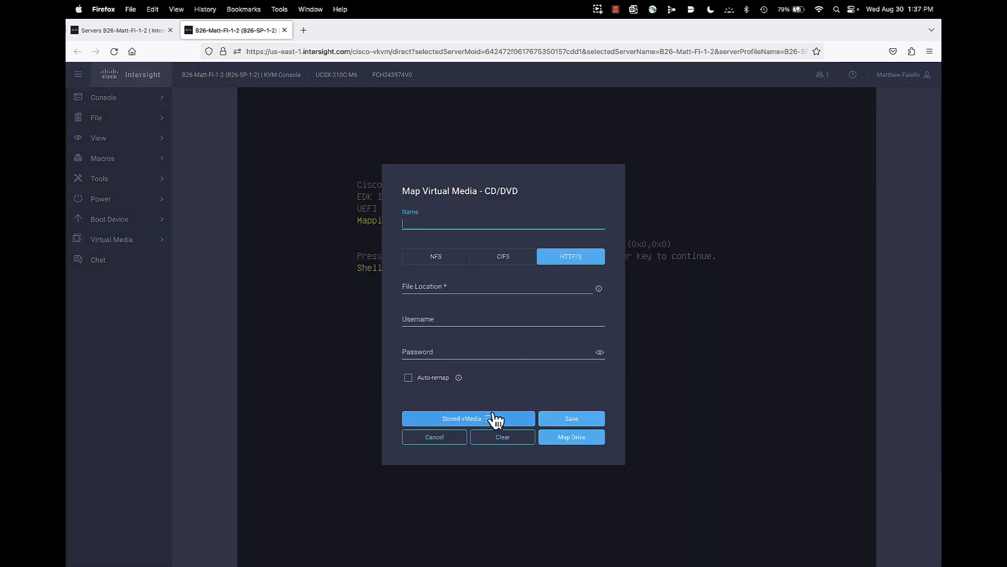
click(469, 423)
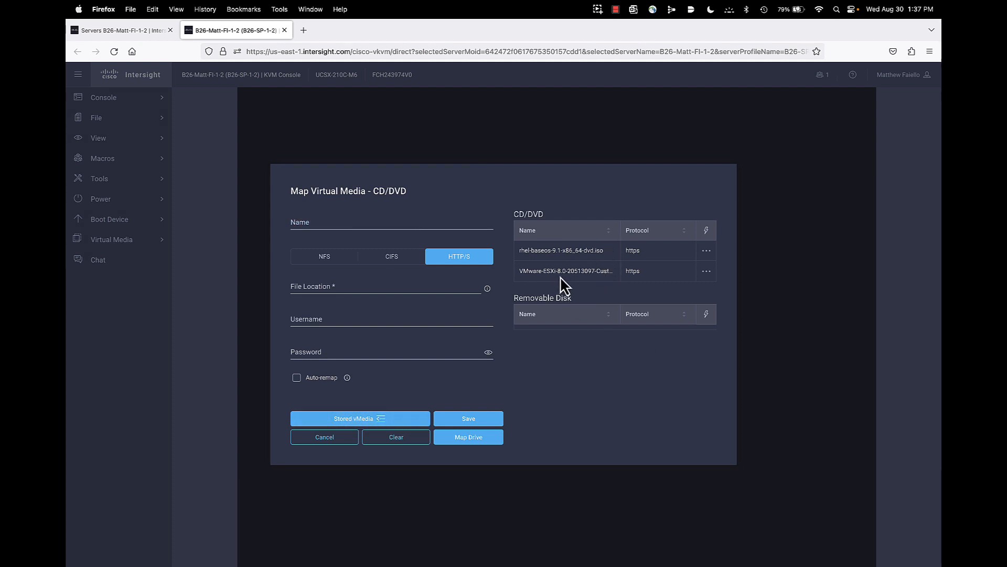
click(706, 272)
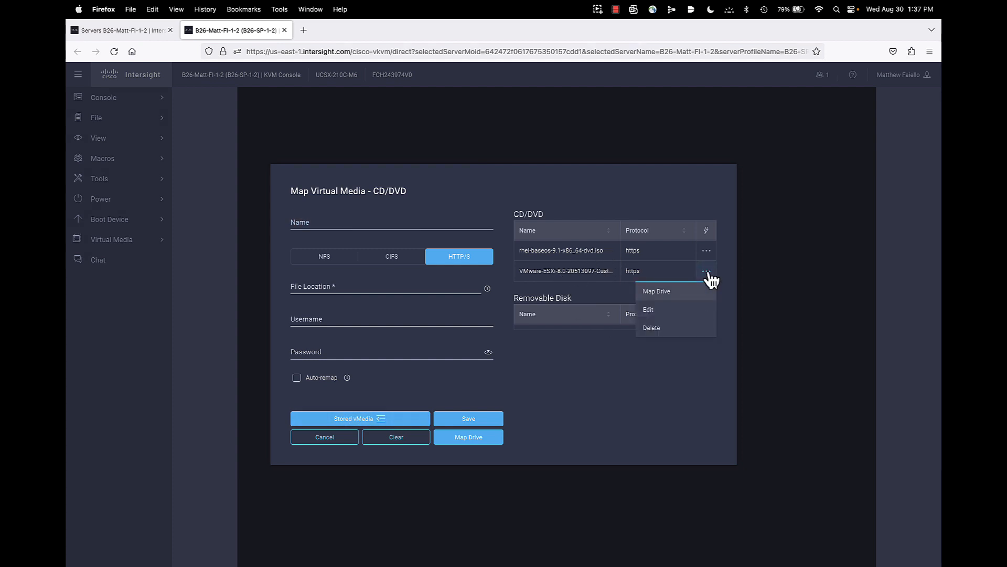
click(659, 296)
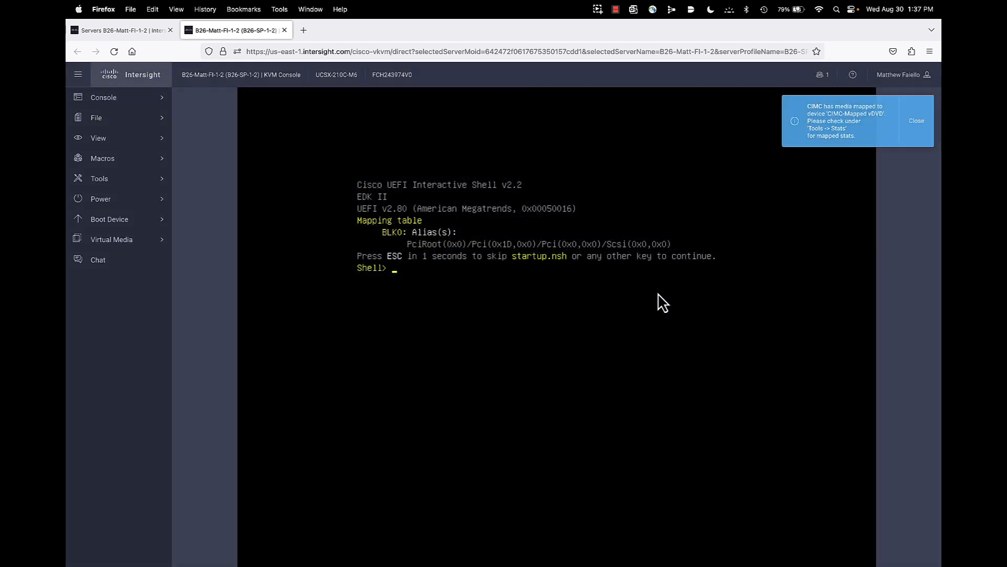
click(917, 122)
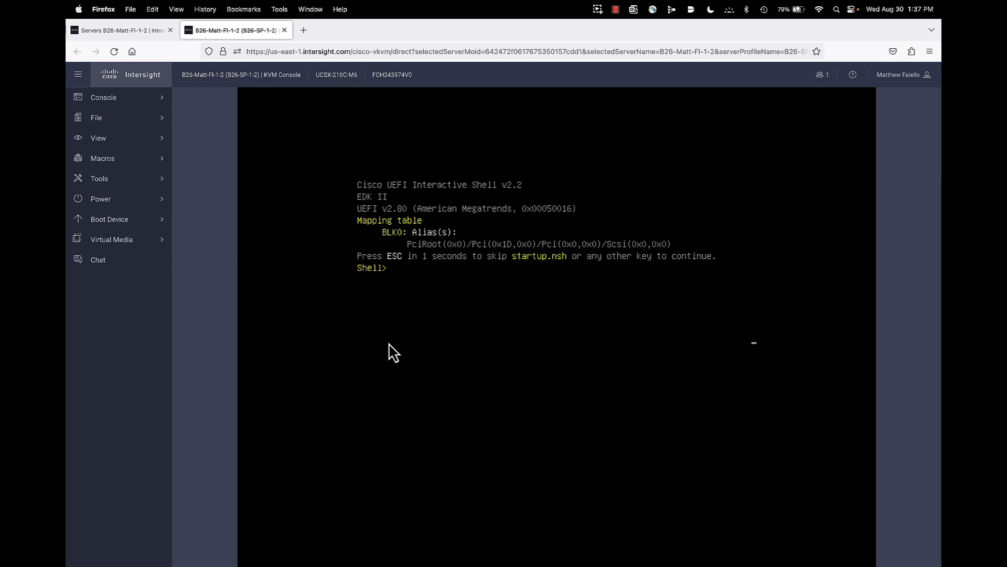
Step: Set the server's one-time boot device to CIMC-Mapped vDVD and confirm the change
mouse_move(118, 224)
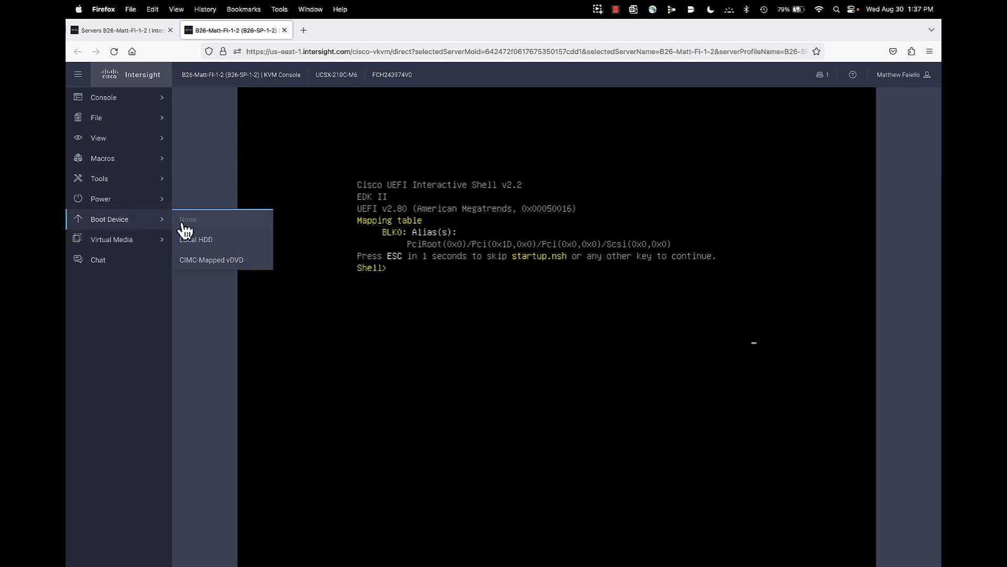
click(221, 261)
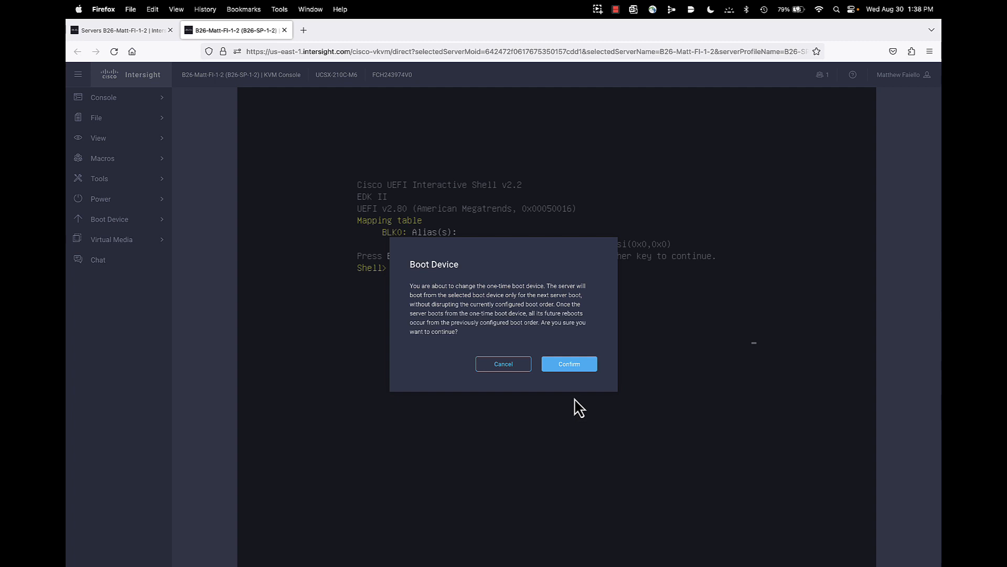
click(572, 366)
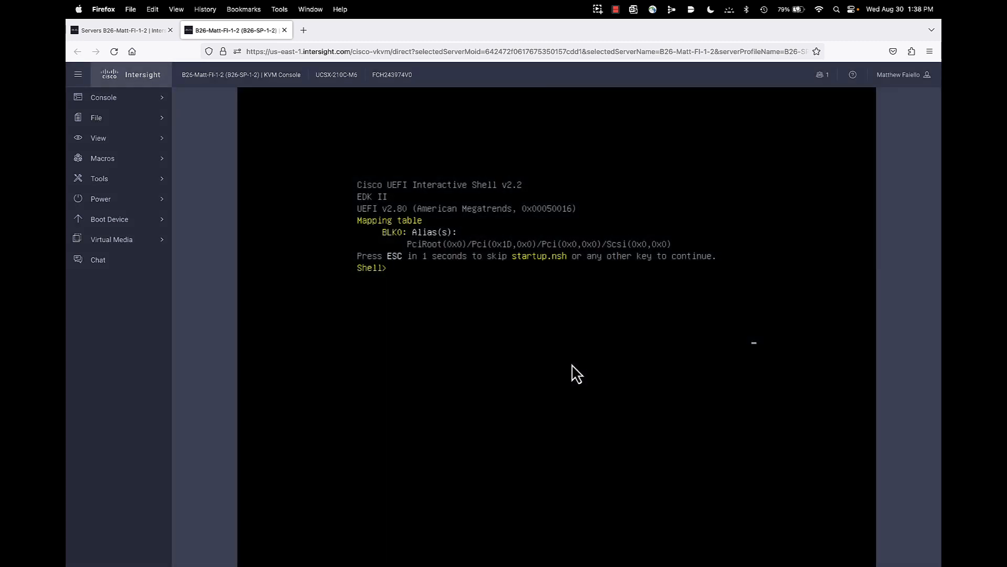
Step: Check that CIMC-Mapped vDVD is the one-time boot device and restart the server to boot the ESXi installer
click(124, 225)
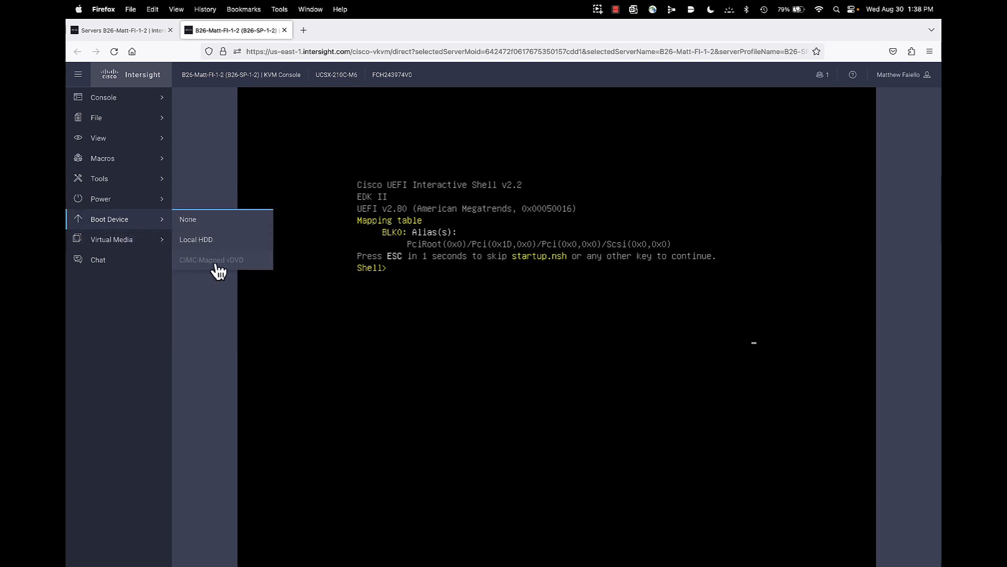
click(123, 202)
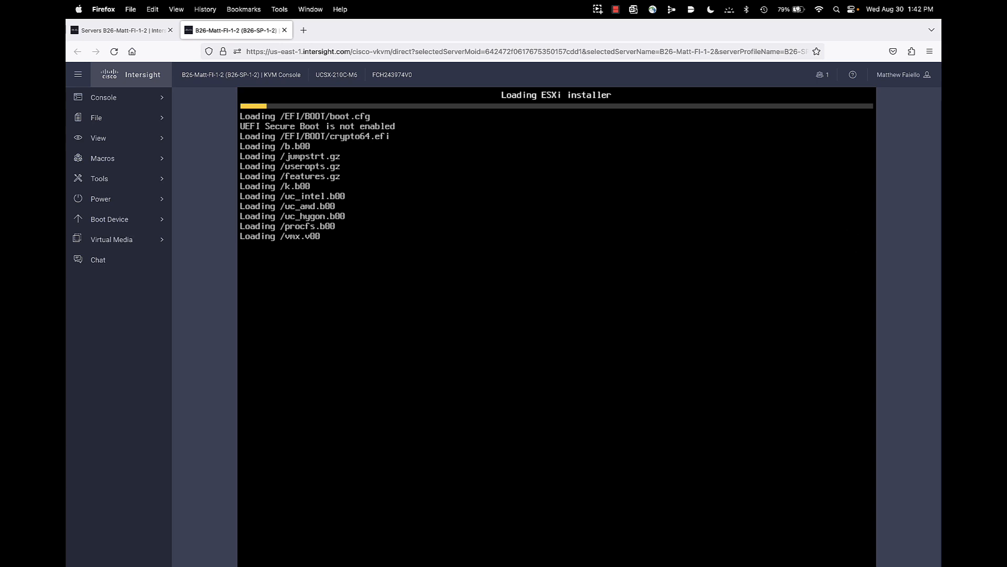
click(615, 10)
click(637, 22)
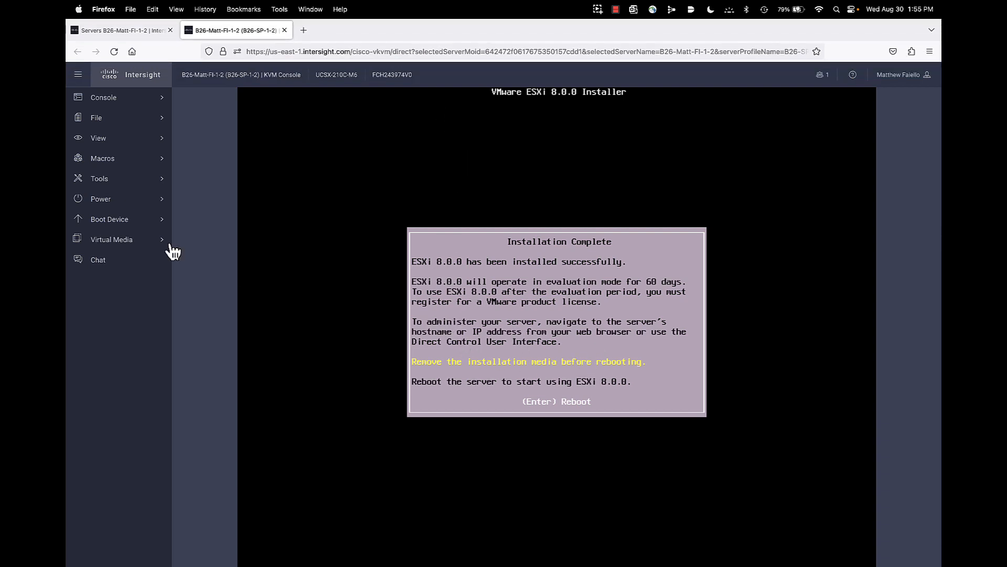
Step: Check the mapped VMware-ESXi-8.0 image among the virtual media and reboot the server from the completed ESXi installer
click(135, 247)
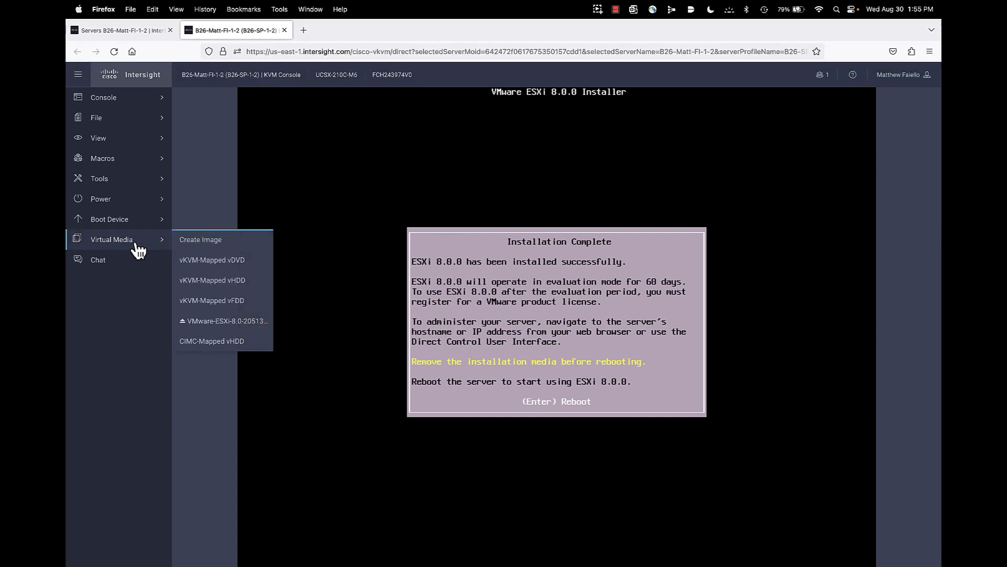
click(197, 329)
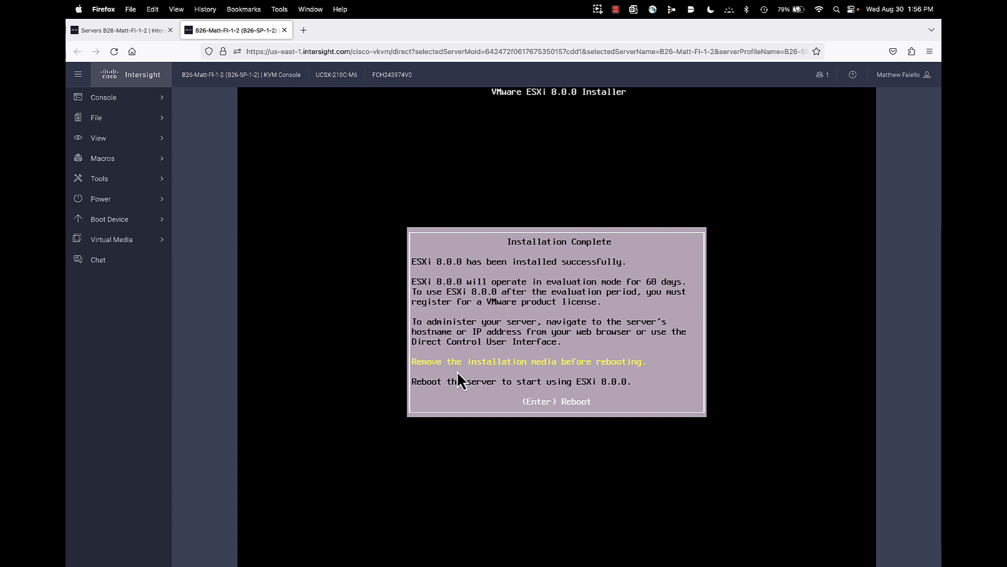
key(Return)
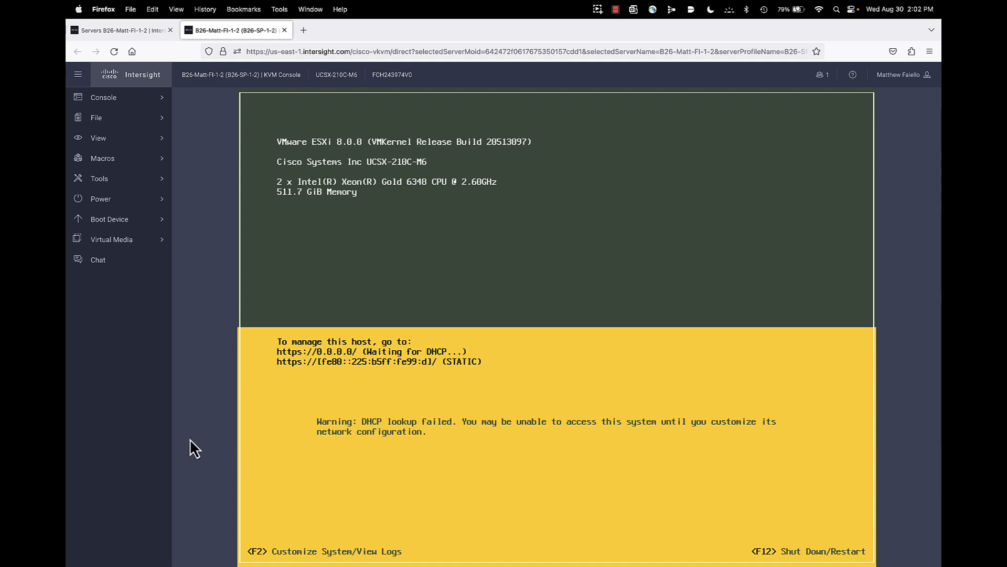
Step: Check the virtual media mapping in the vKVM console and view the Boot details in the Intersight inventory of server B26-Matt-FI-1-2
click(139, 244)
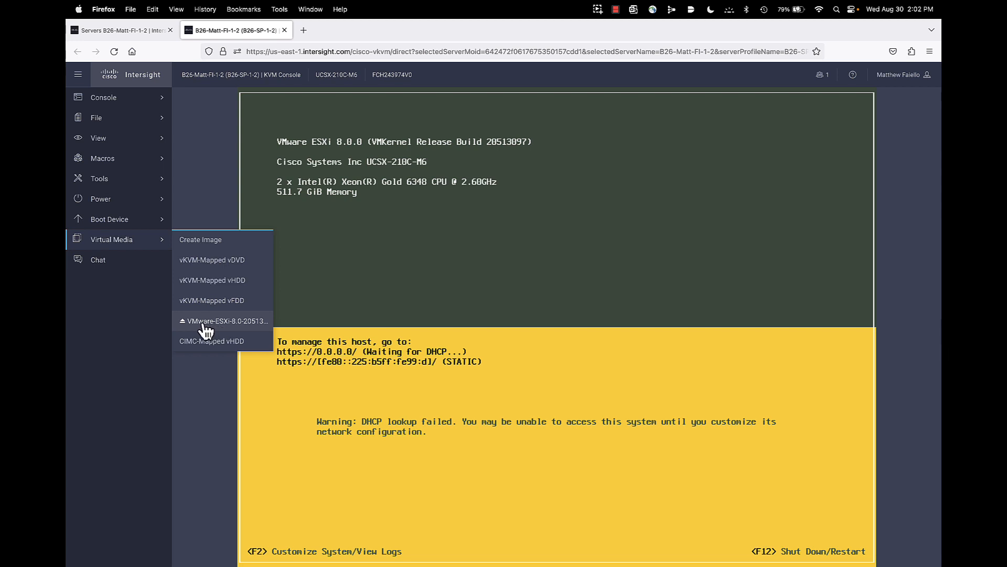
click(182, 321)
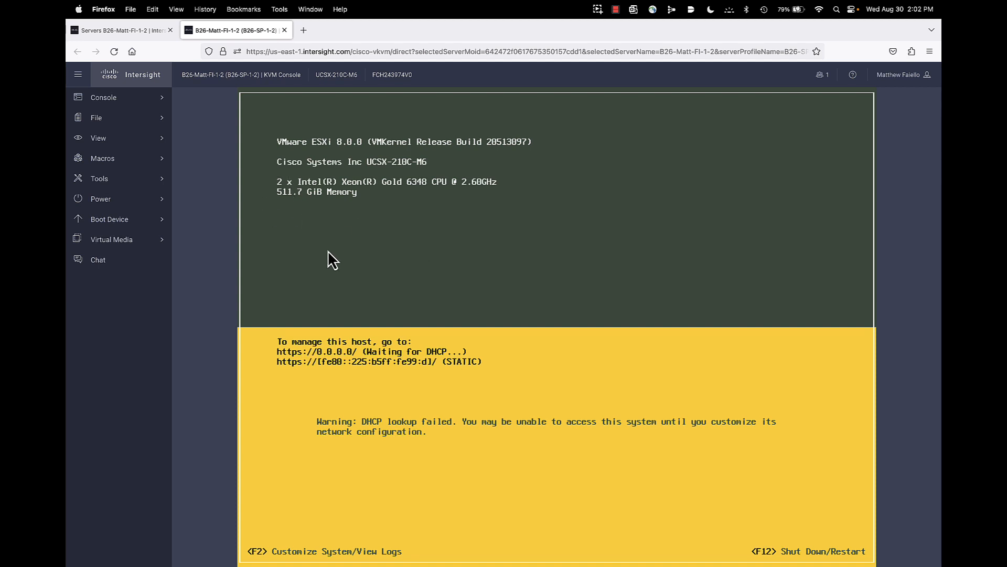
click(121, 30)
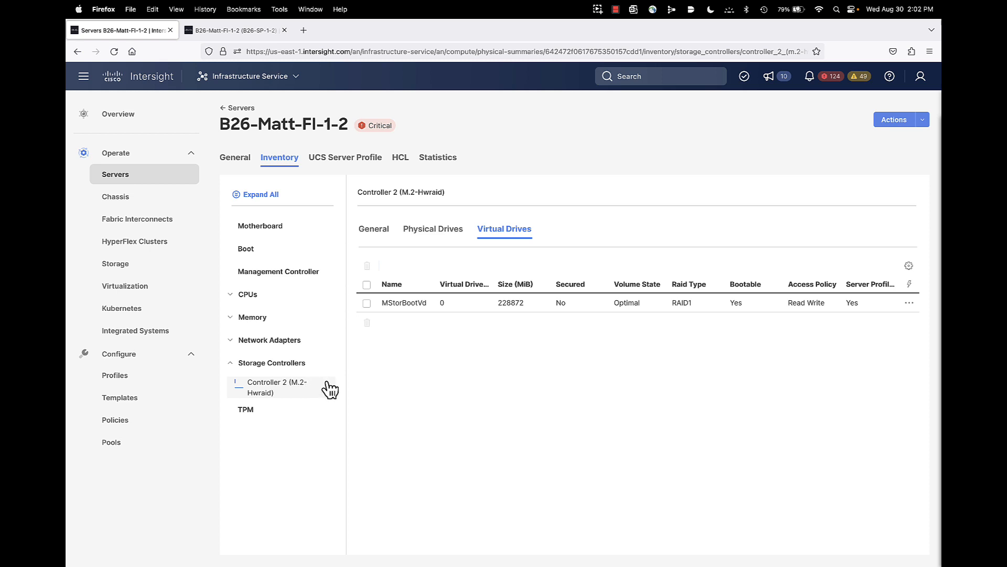
click(279, 161)
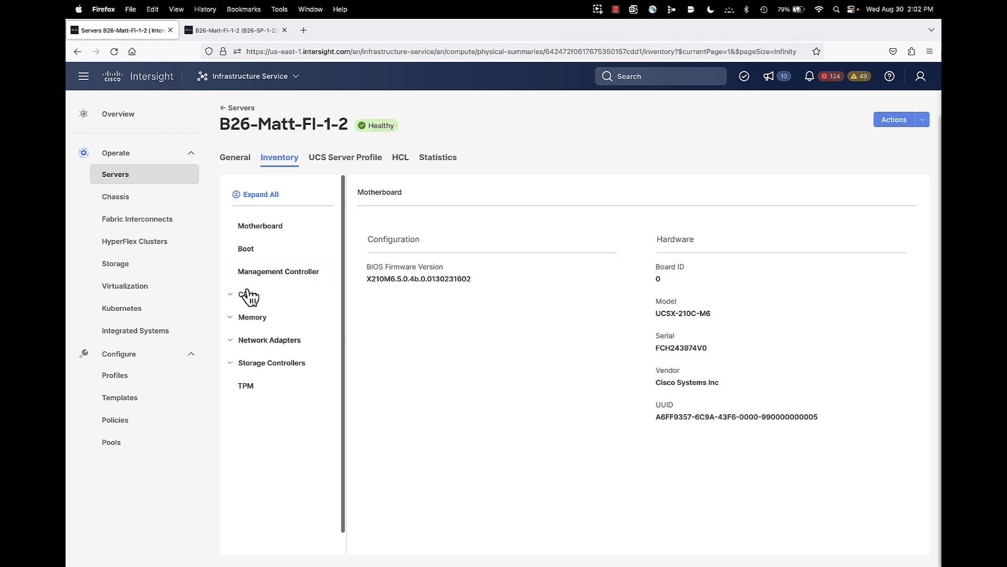
click(245, 250)
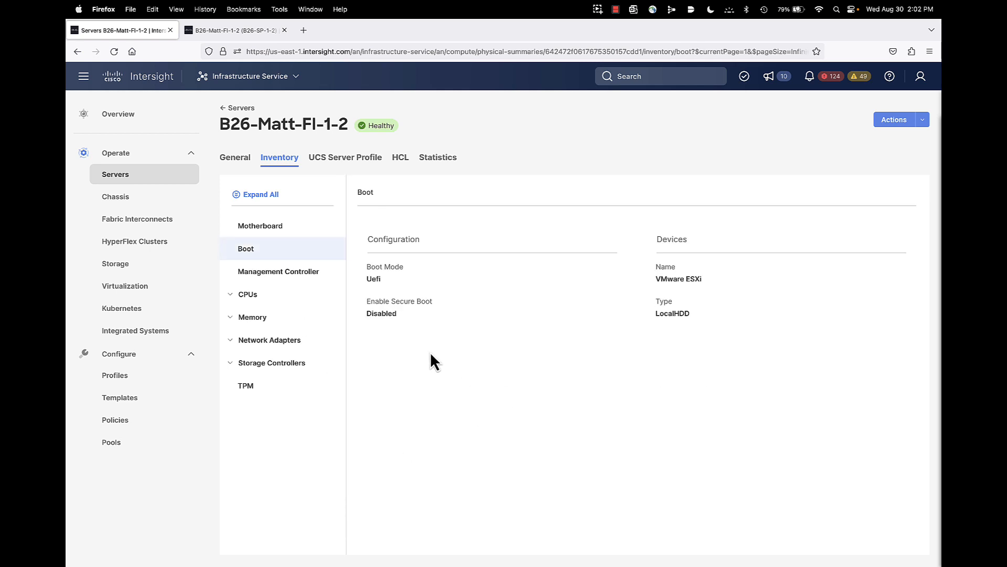